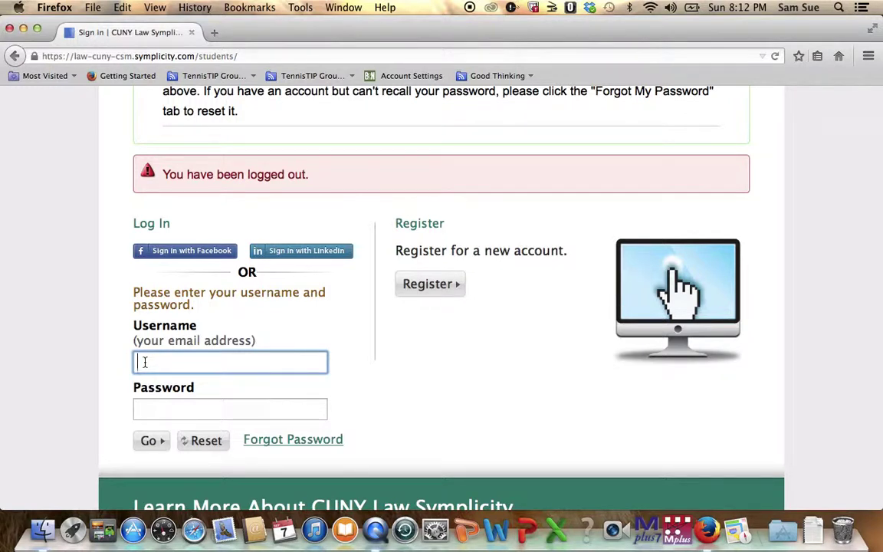
Sign in with the student e-mail address as username and the account password
type("g")
key("BackSpace")
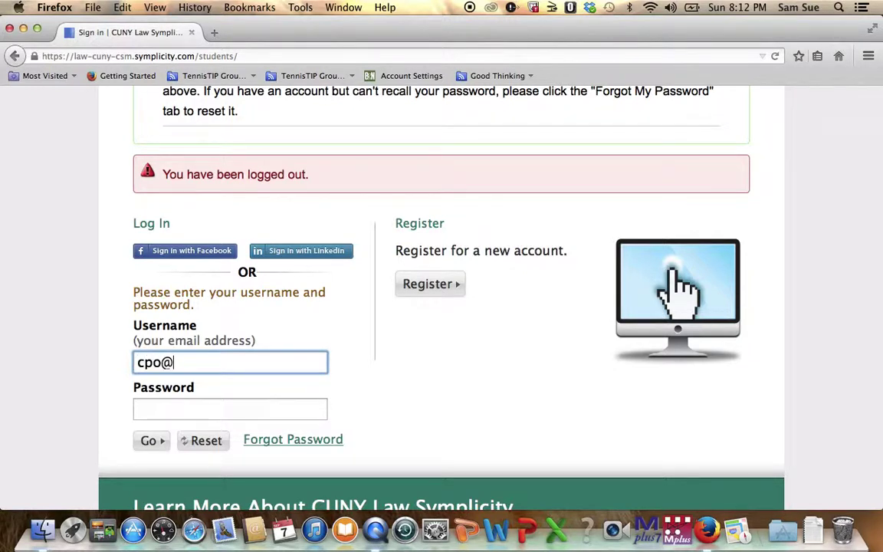
key("Tab")
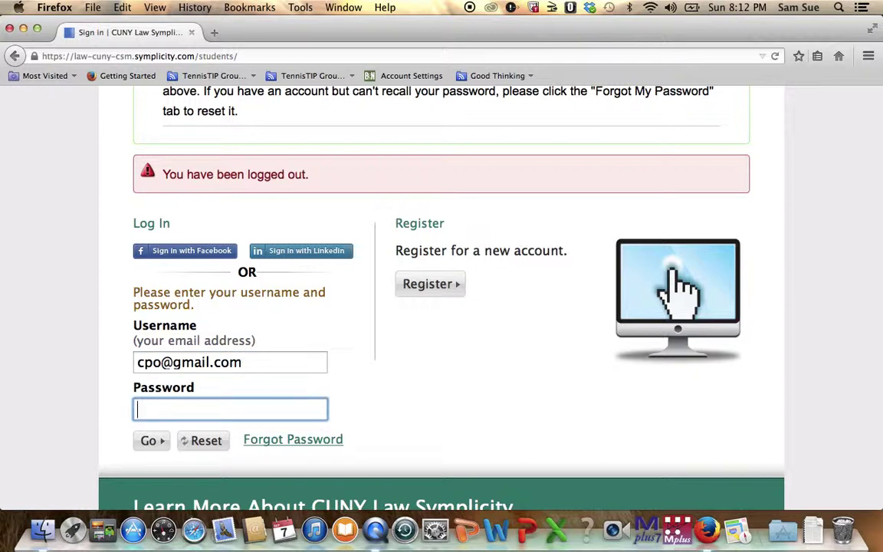
type("••••••")
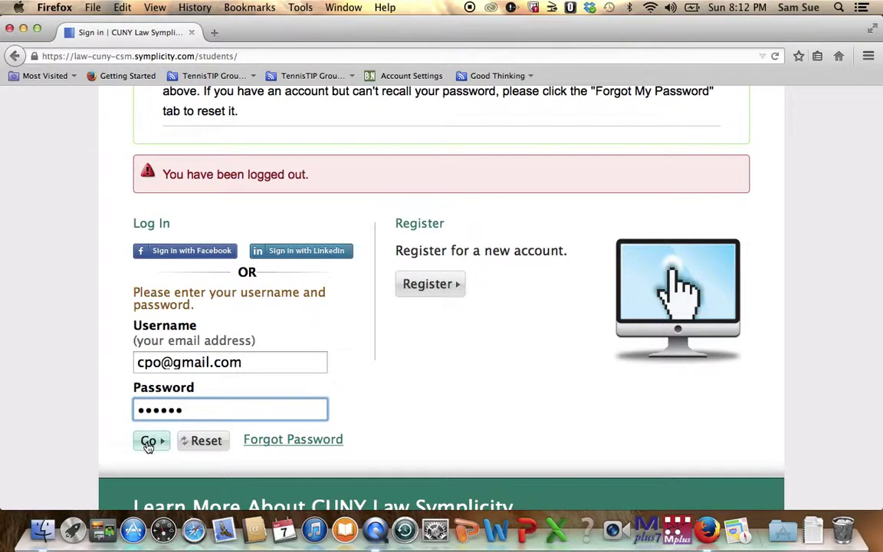
left_click(148, 442)
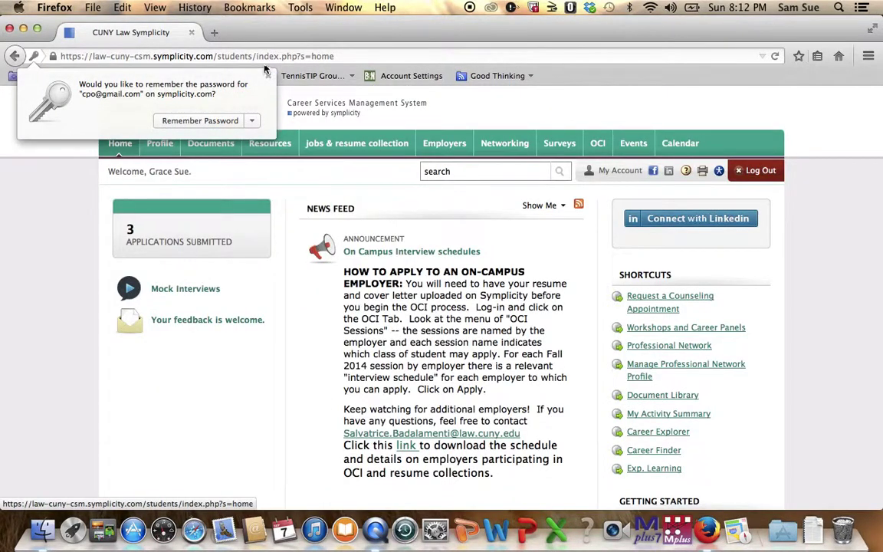
Decline Firefox's save-password offer and bring up the jobs & resume collection dropdown
left_click(267, 74)
mouse_move(236, 151)
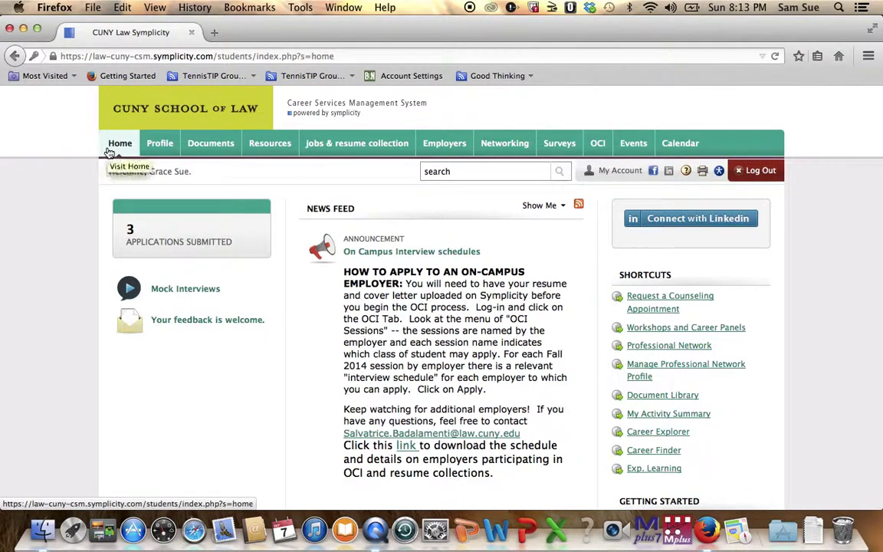
mouse_move(153, 149)
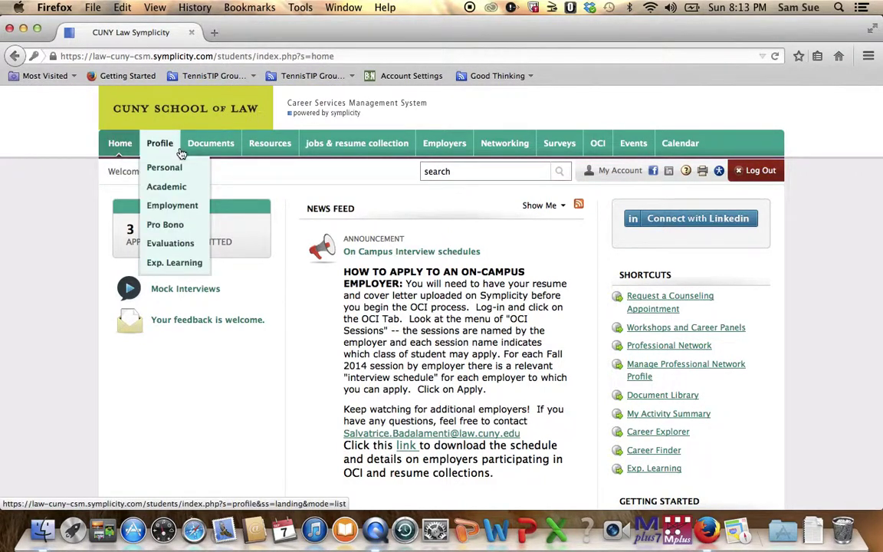
mouse_move(338, 156)
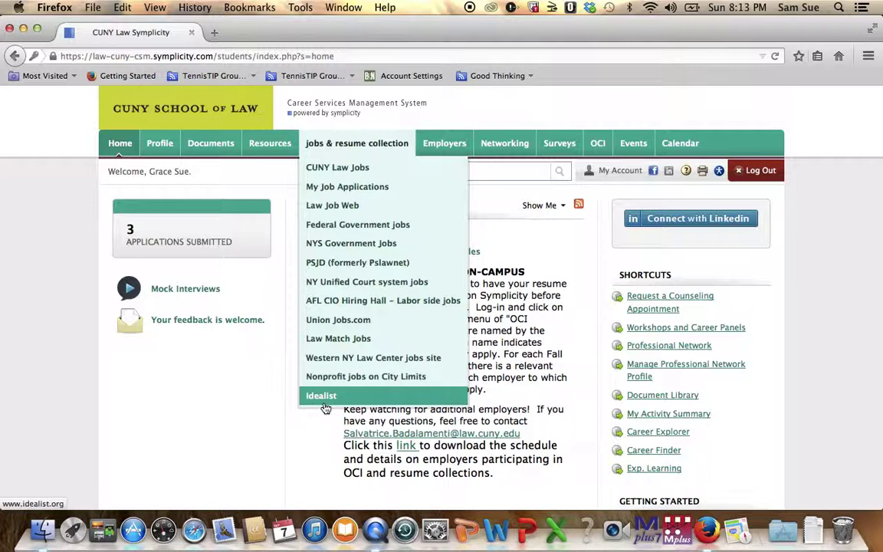
Open the CUNY Law Jobs postings list from the dropdown
left_click(349, 174)
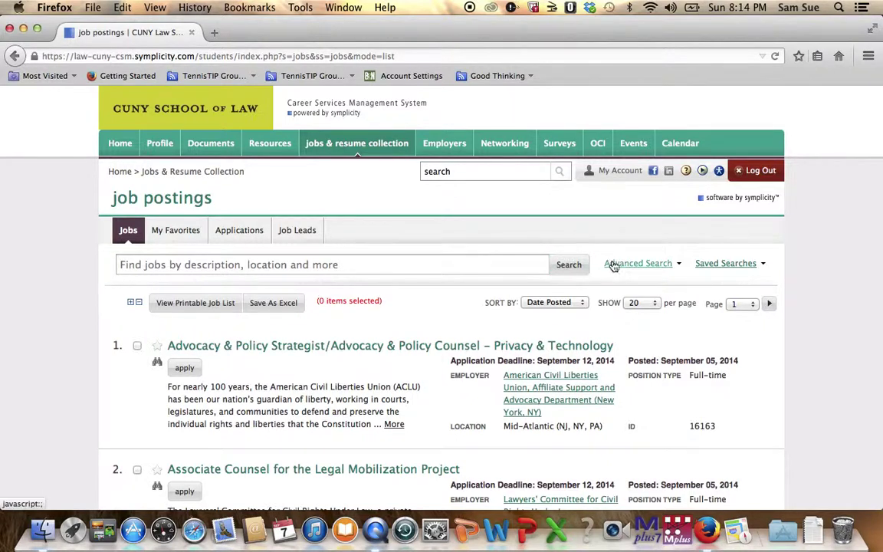
In Advanced Search, set Position Type to Judicial internship
left_click(612, 265)
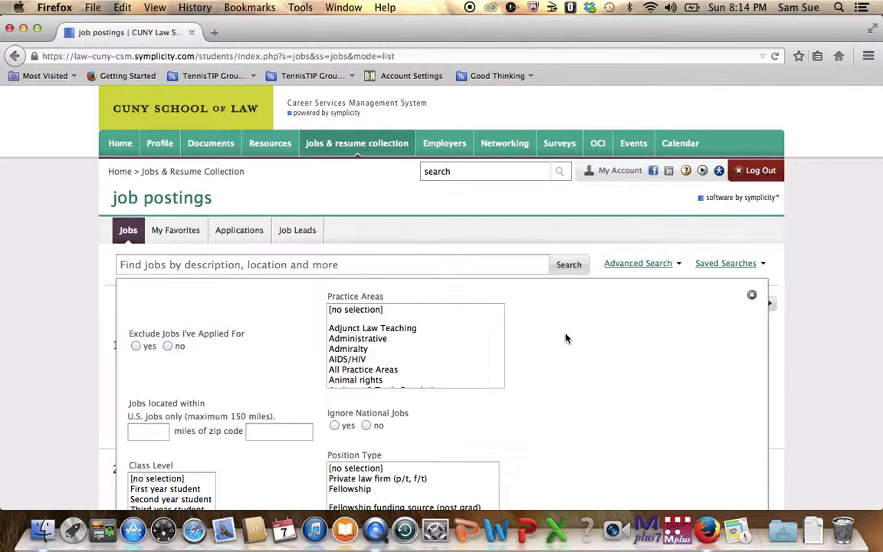
scroll(585, 366, "down", 3)
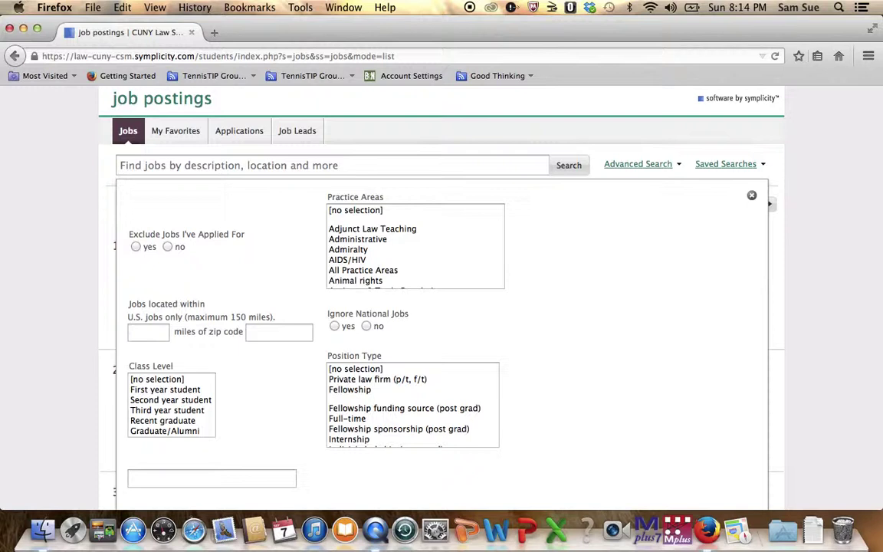
left_click(463, 438)
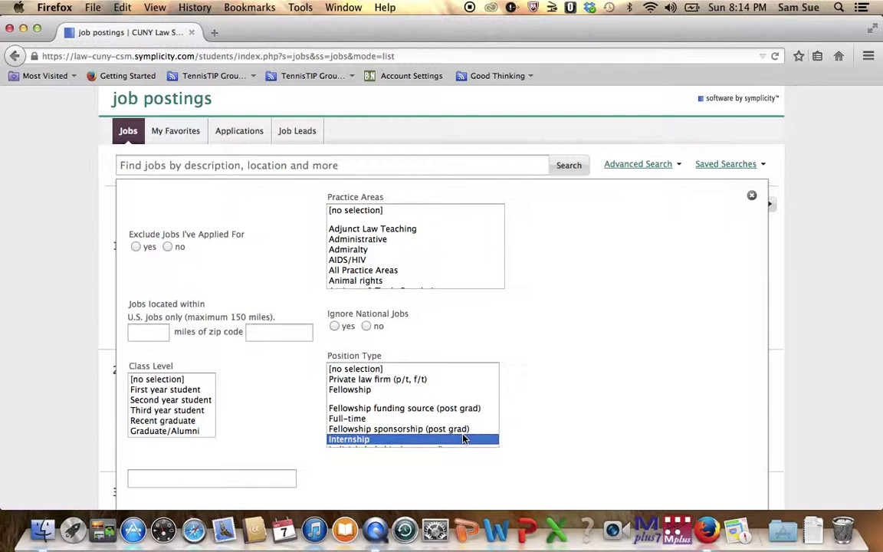
left_click(463, 442)
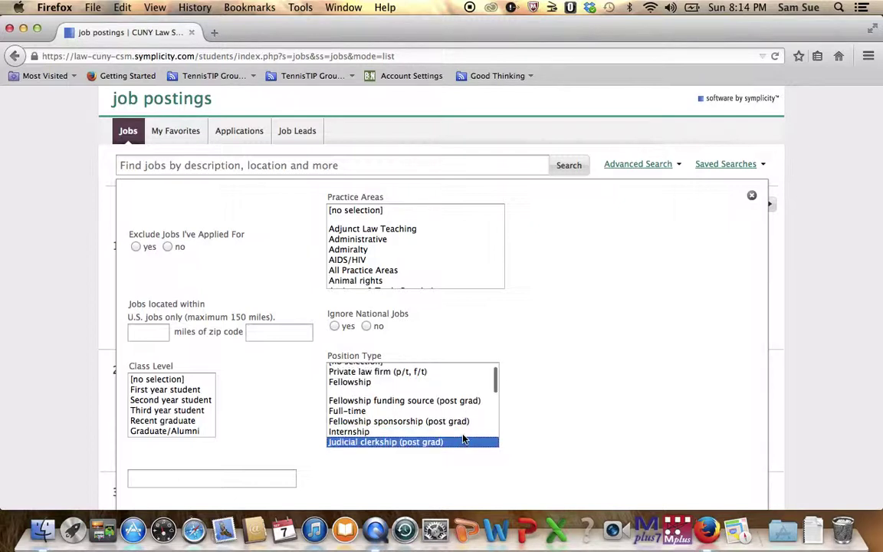
left_click(497, 383)
key("Down")
key("Down")
key("Down")
key("Down")
key("Down")
key("Down")
key("Down")
key("Down")
key("Down")
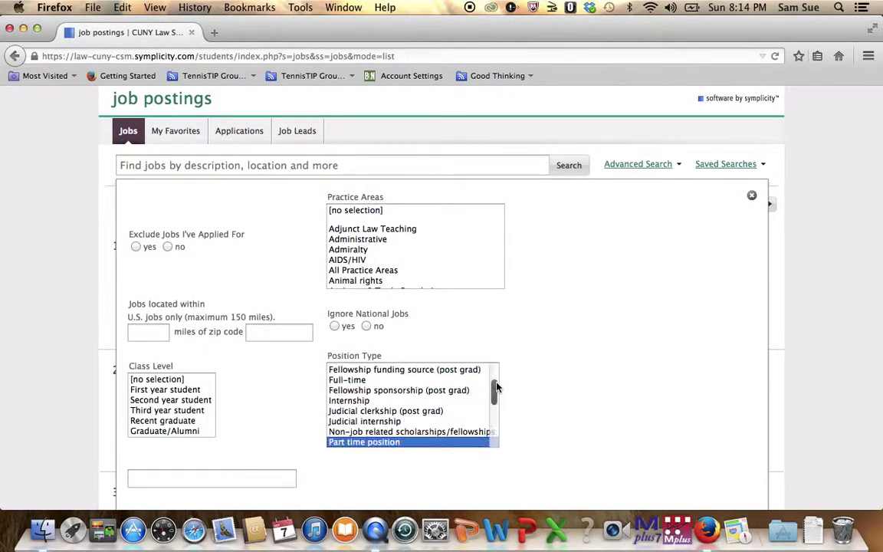
key("Down")
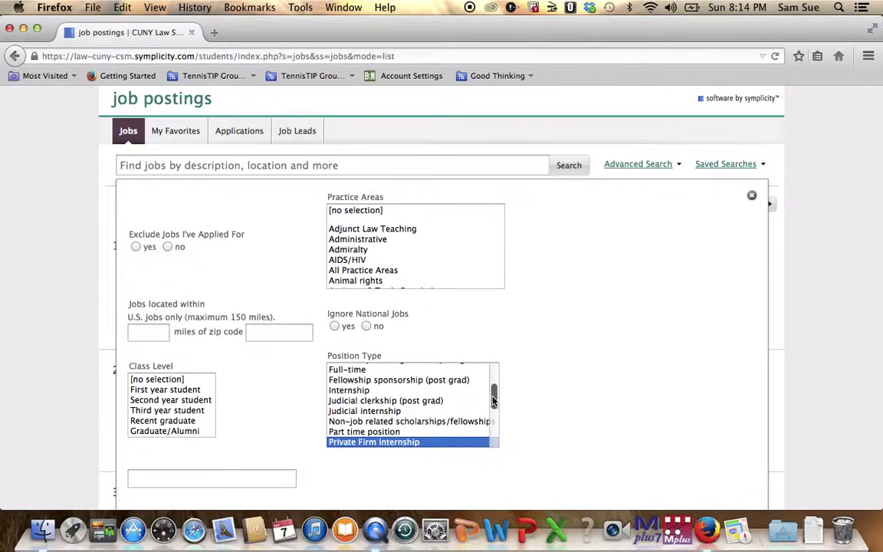
left_click(404, 411)
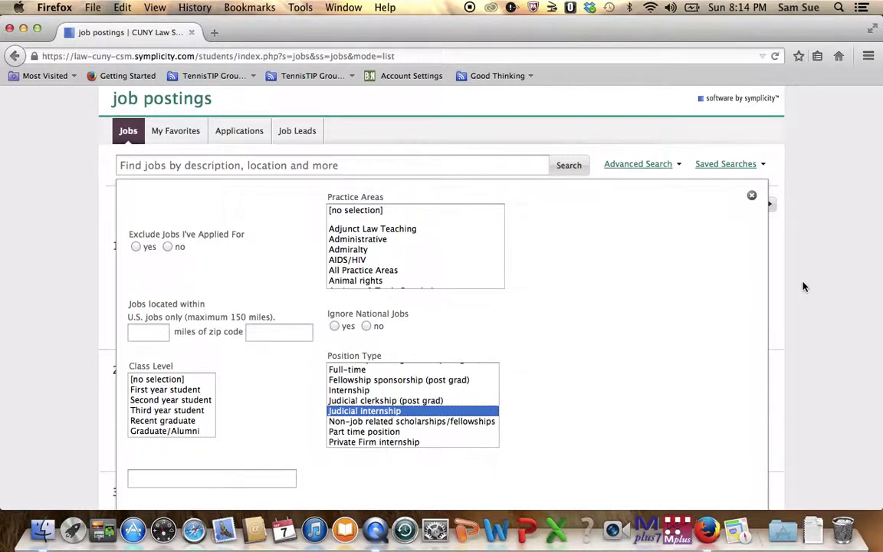
Set Class Level to Second year student and run the search
left_click(172, 401)
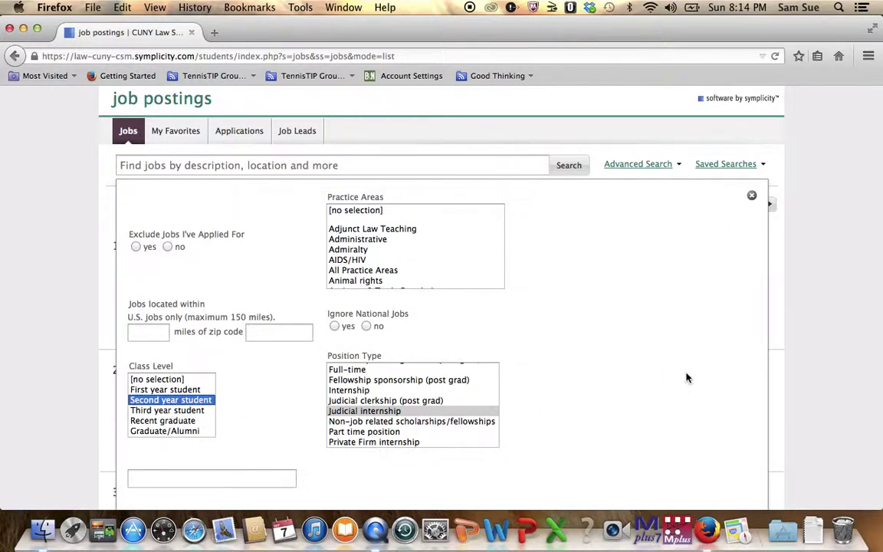
key("Down")
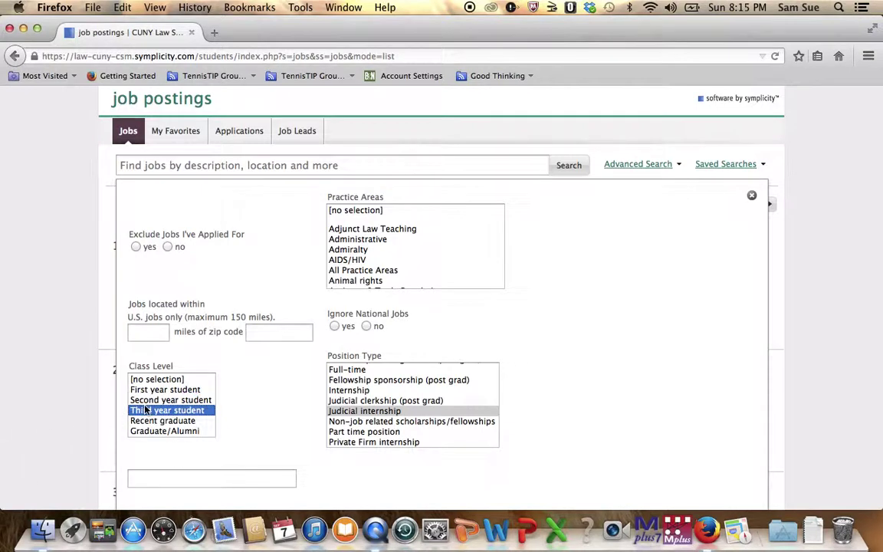
left_click(157, 400)
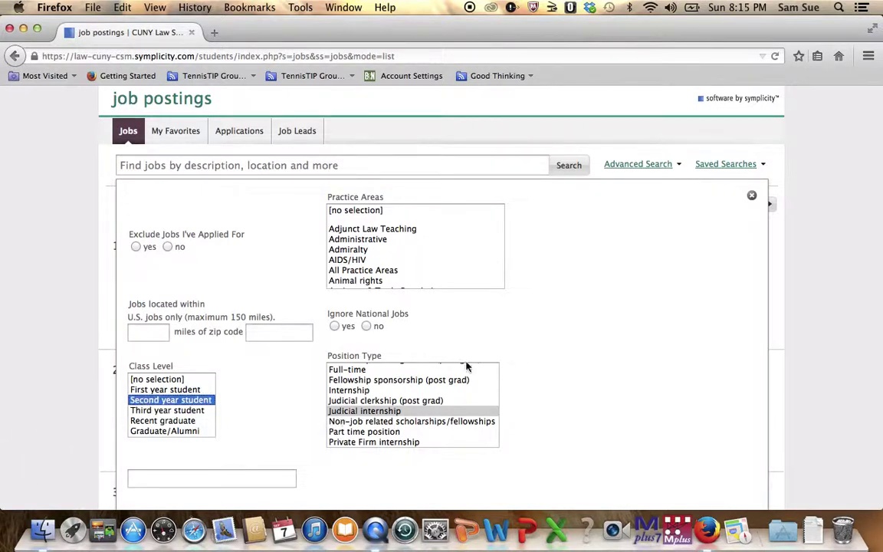
left_click(732, 324)
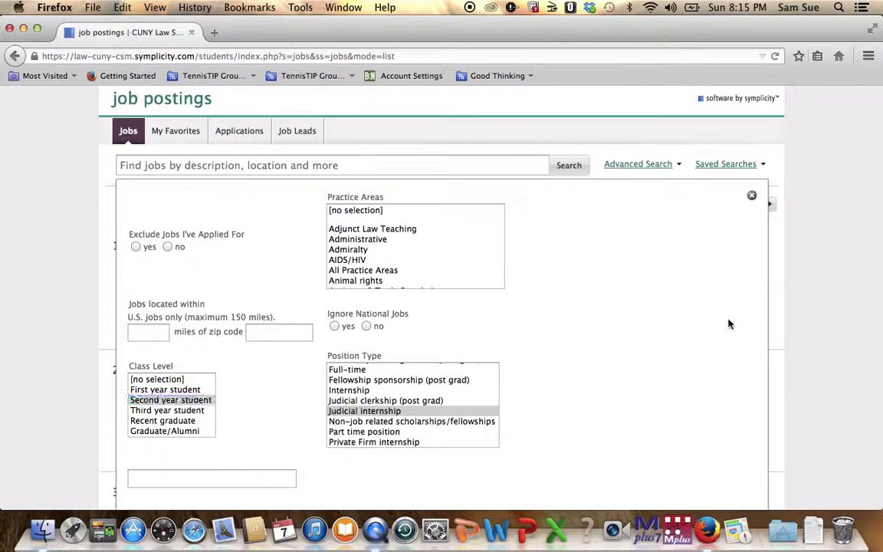
scroll(732, 324, "down", 5)
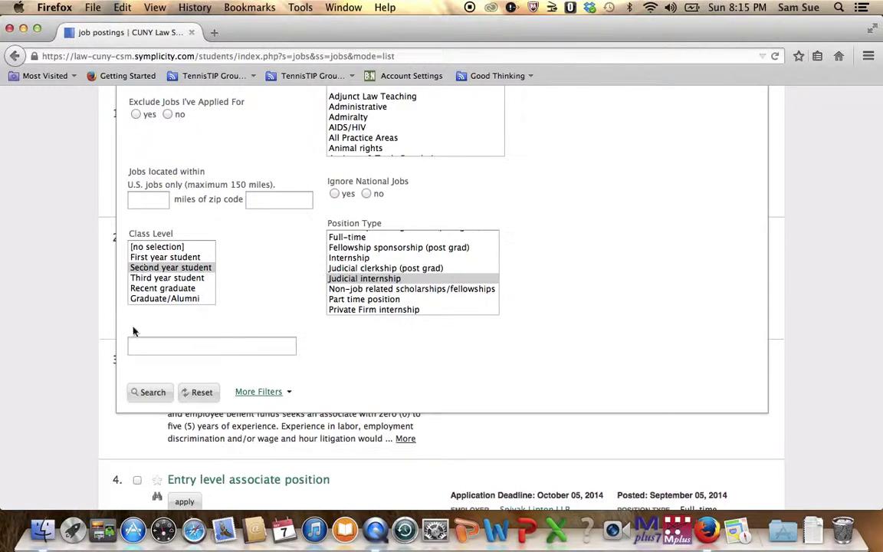
left_click(151, 392)
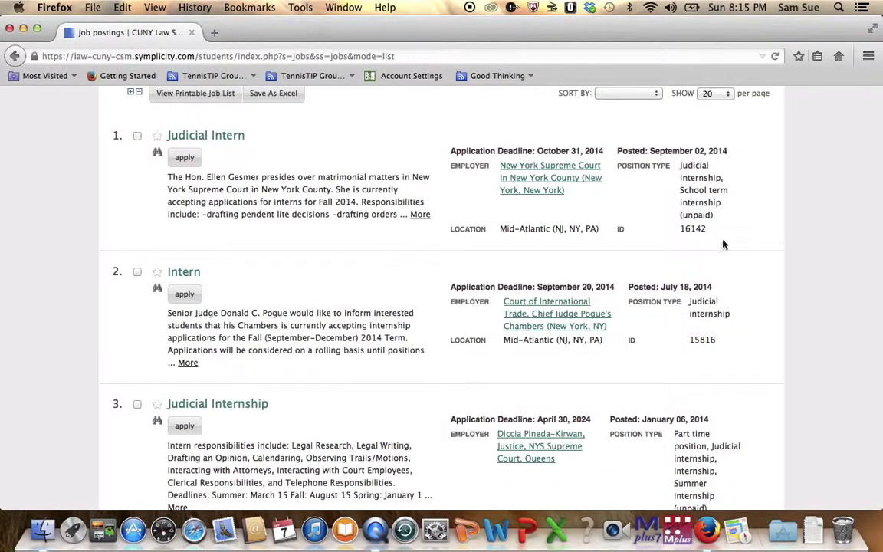
Scroll to the top of the three filtered results and their filter chips
scroll(711, 246, "up", 3)
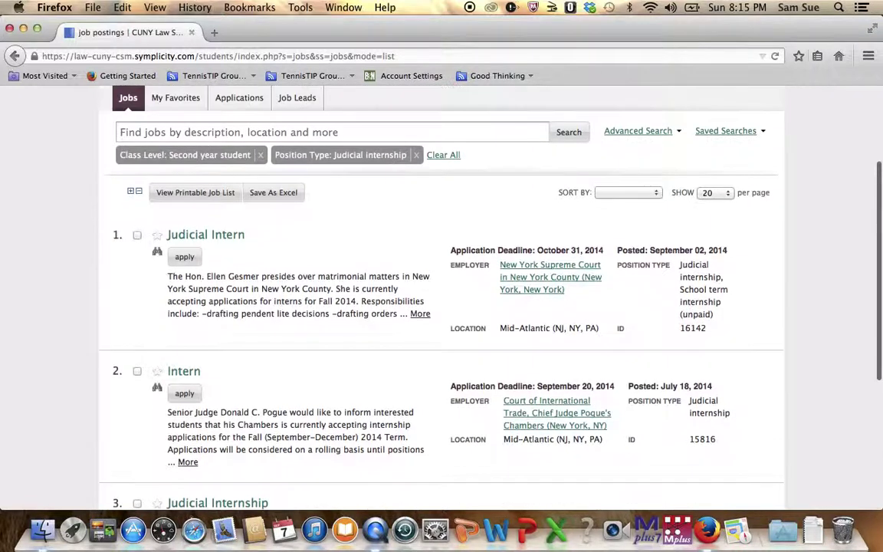
scroll(442, 291, "down", 5)
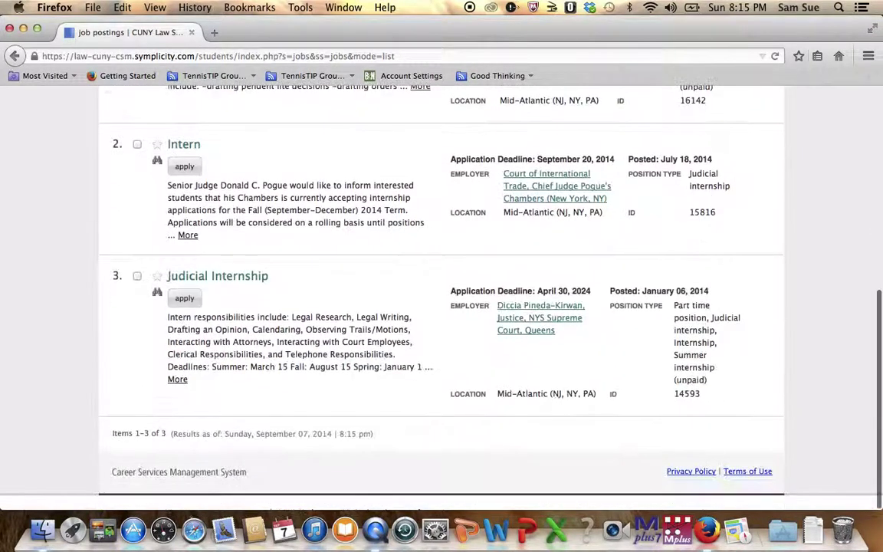
scroll(442, 292, "up", 1)
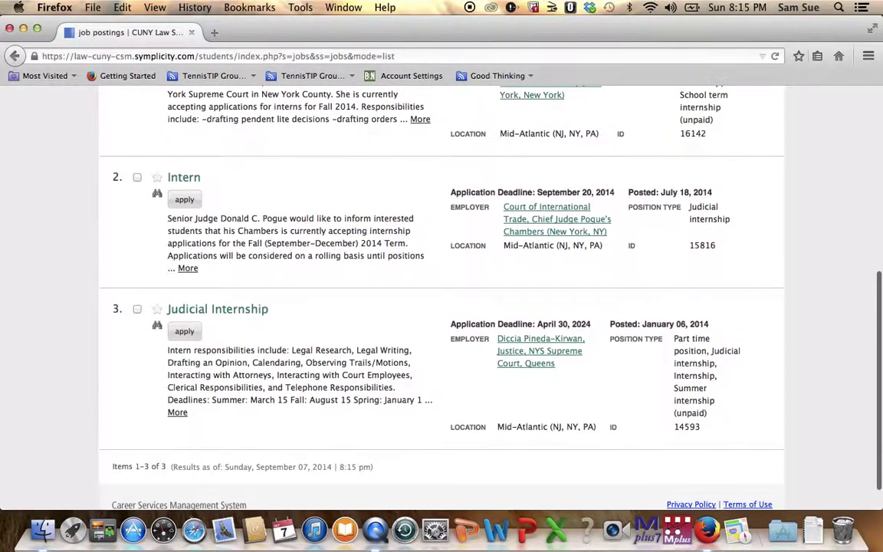
scroll(441, 245, "up", 3)
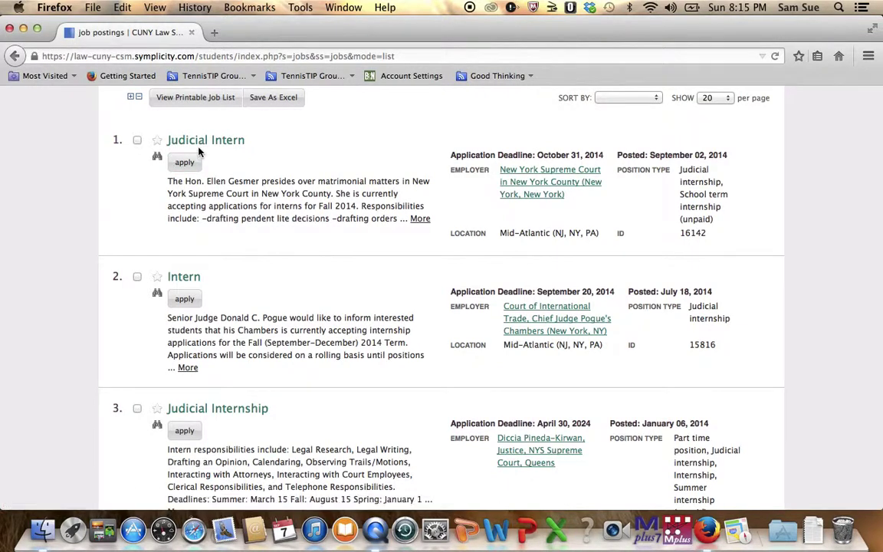
Preview the Judicial Intern posting's details and scroll through them
left_click(158, 161)
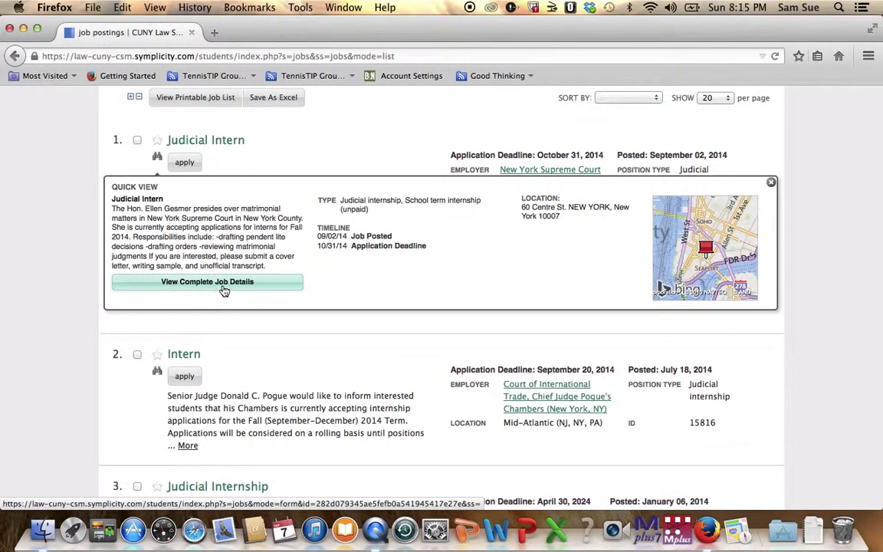
scroll(217, 378, "down", 1)
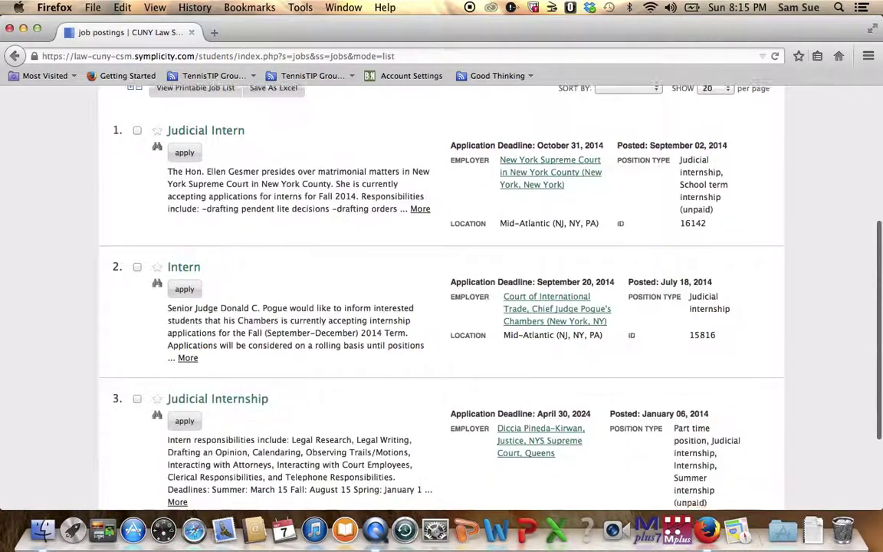
scroll(223, 307, "down", 2)
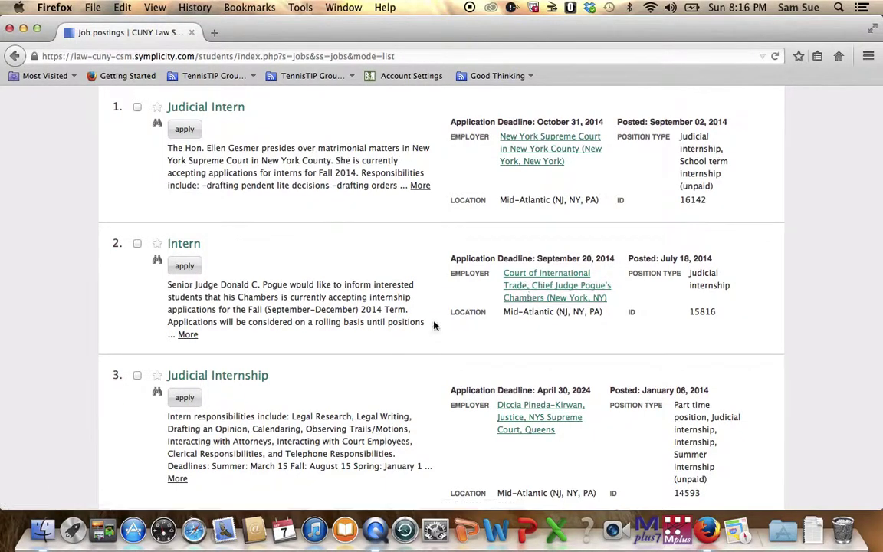
scroll(434, 326, "down", 3)
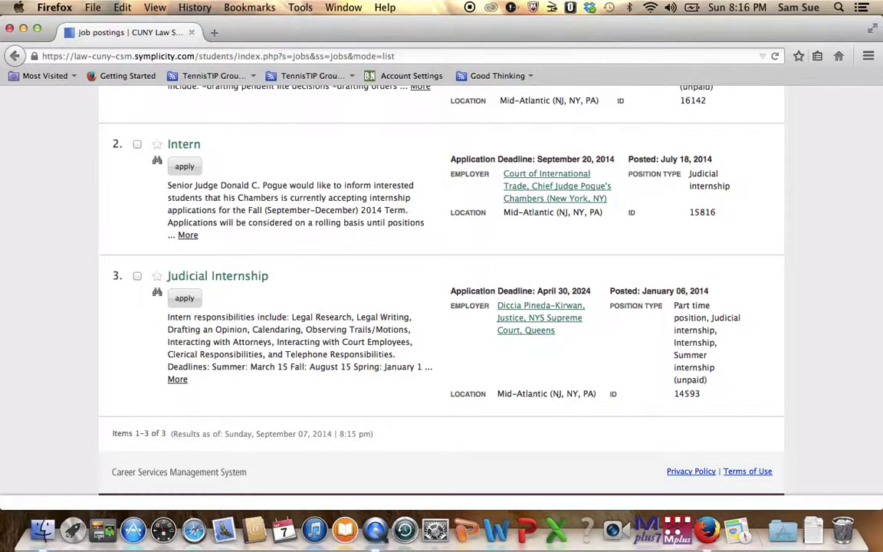
scroll(131, 279, "up", 5)
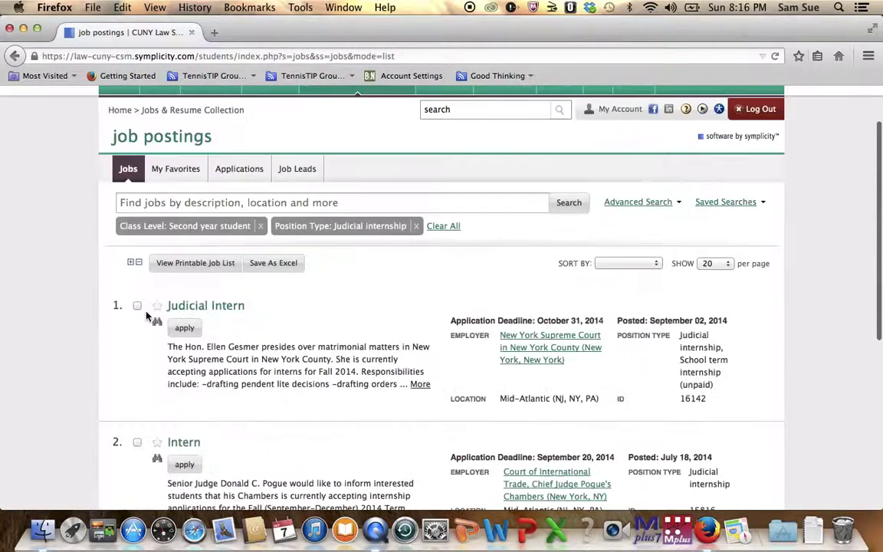
Quick-view the Intern and Judicial Internship summaries, then open the Intern's complete details
left_click(157, 458)
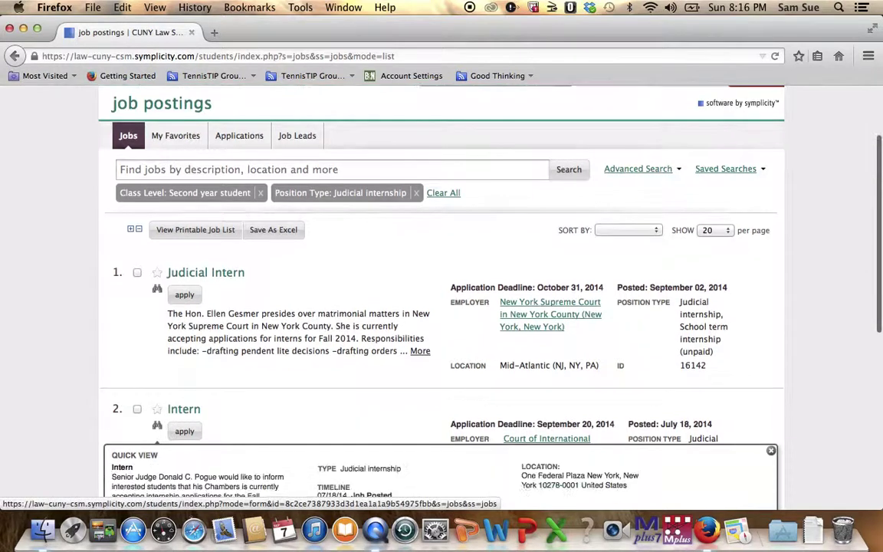
scroll(207, 406, "down", 4)
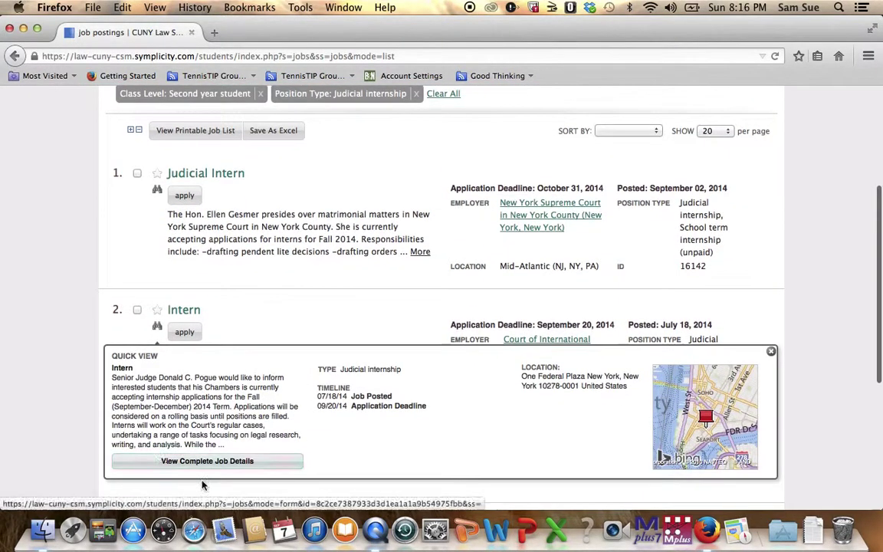
scroll(240, 241, "down", 4)
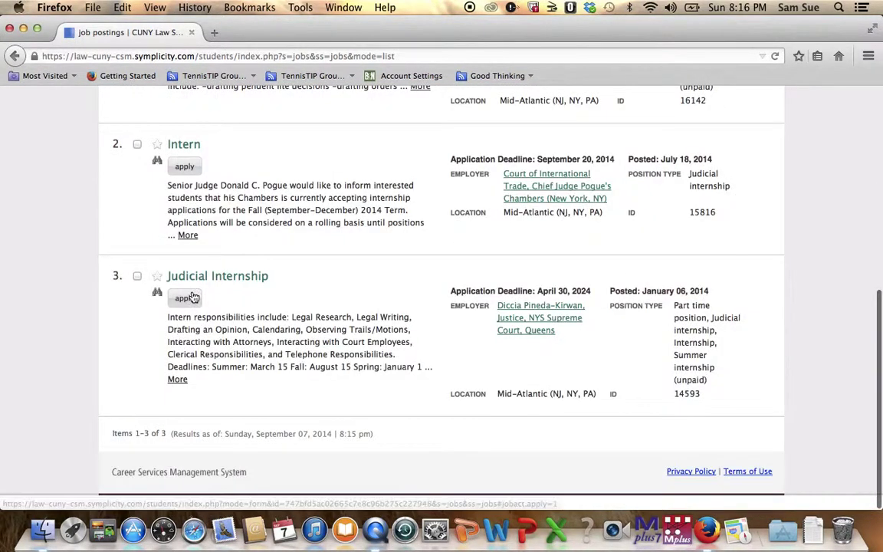
left_click(157, 295)
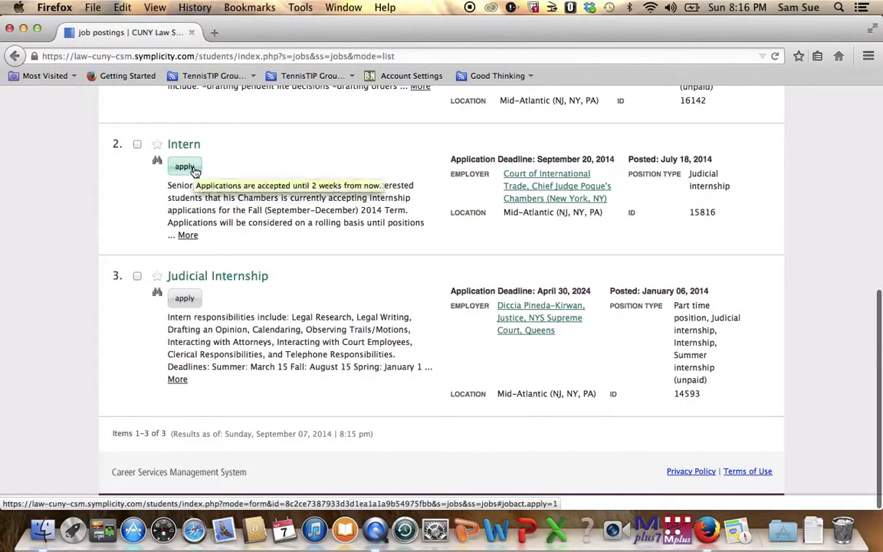
mouse_move(157, 160)
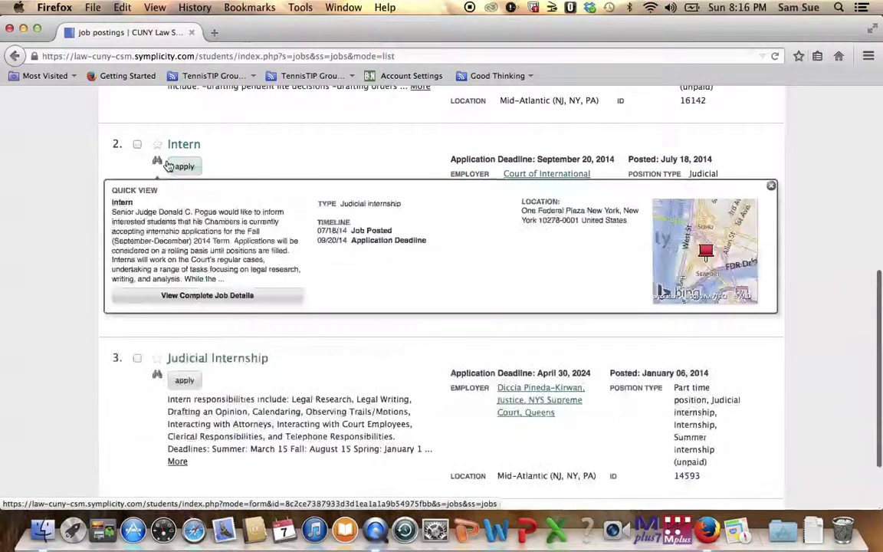
left_click(191, 304)
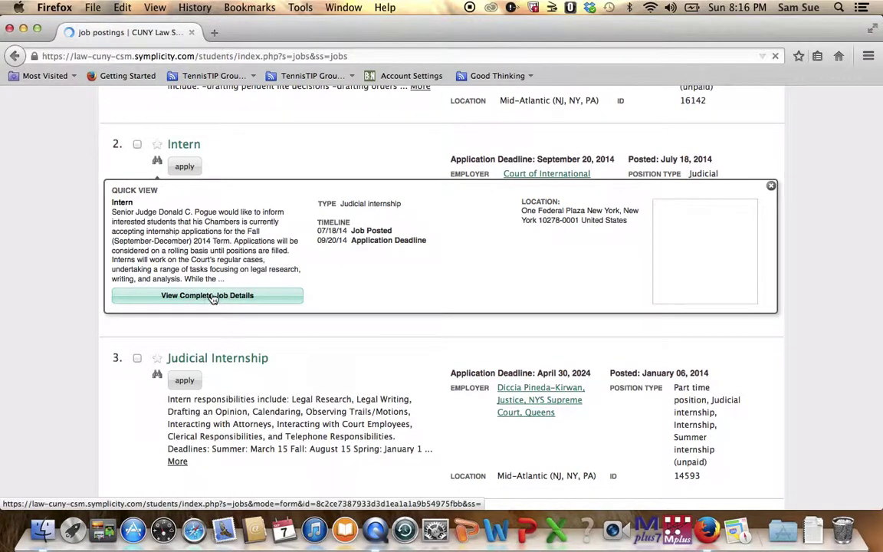
Read the unpaid Intern (15816) posting for the Court of International Trade
scroll(240, 220, "down", 5)
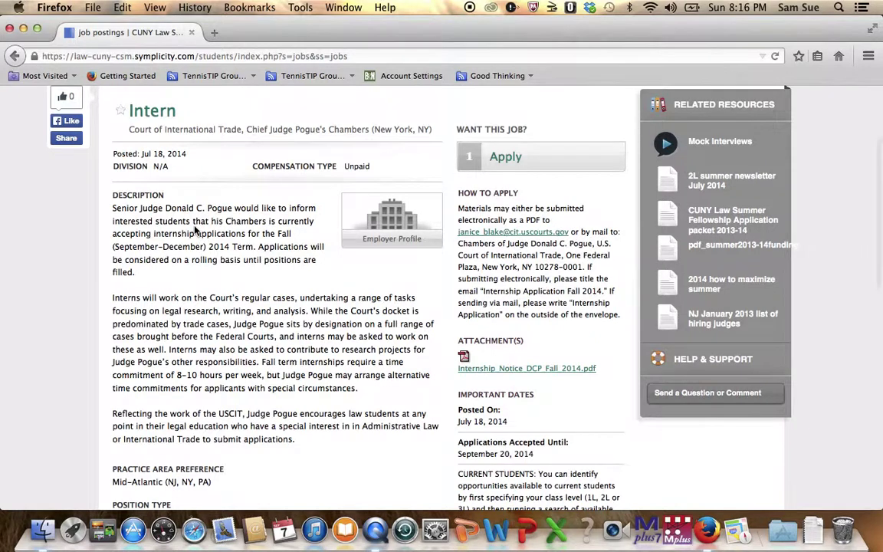
scroll(196, 230, "down", 1)
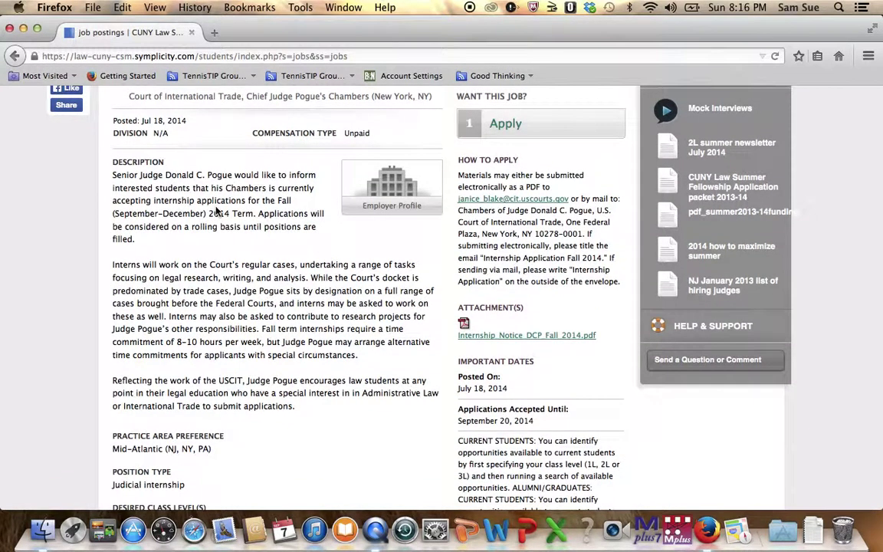
scroll(217, 211, "down", 4)
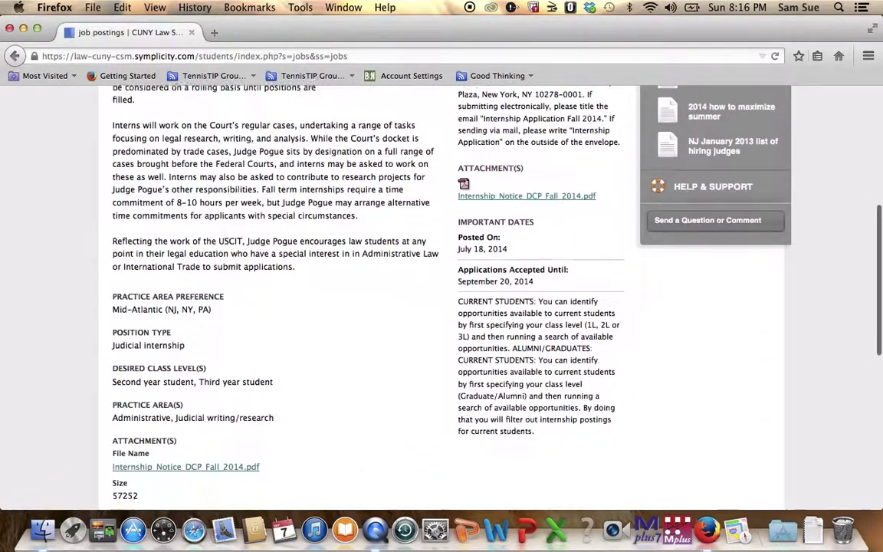
scroll(193, 194, "down", 3)
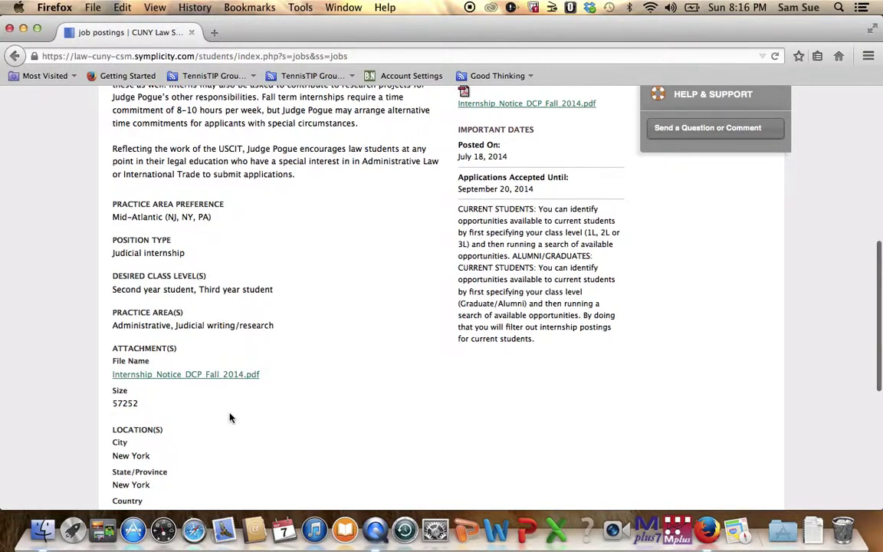
scroll(230, 417, "down", 1)
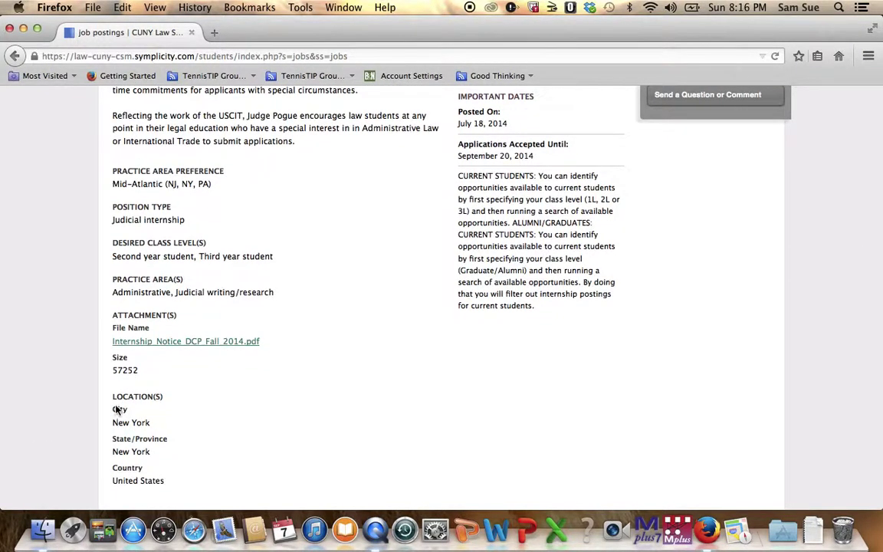
scroll(117, 410, "up", 6)
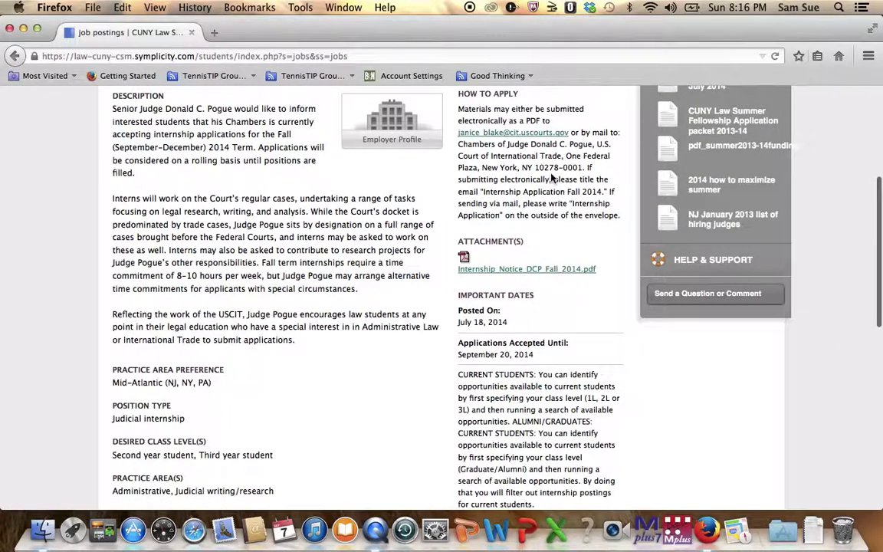
scroll(551, 178, "up", 1)
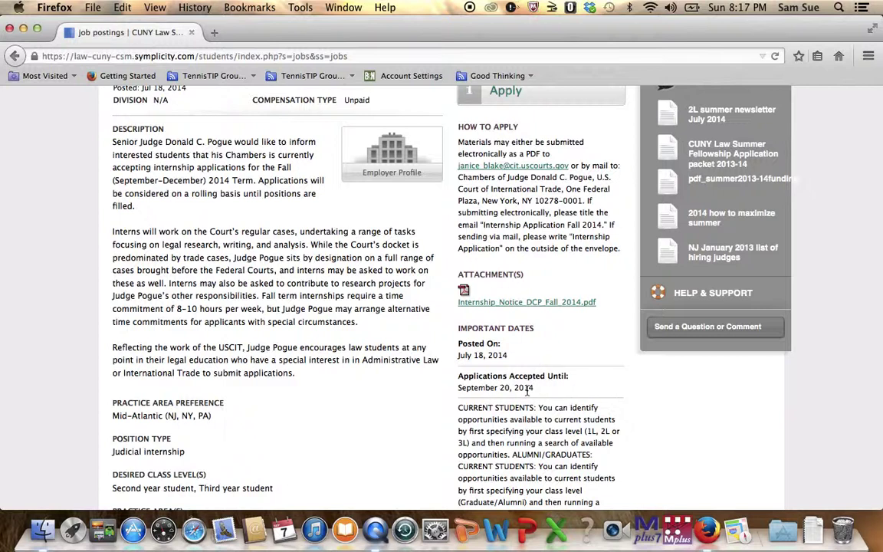
scroll(527, 390, "down", 4)
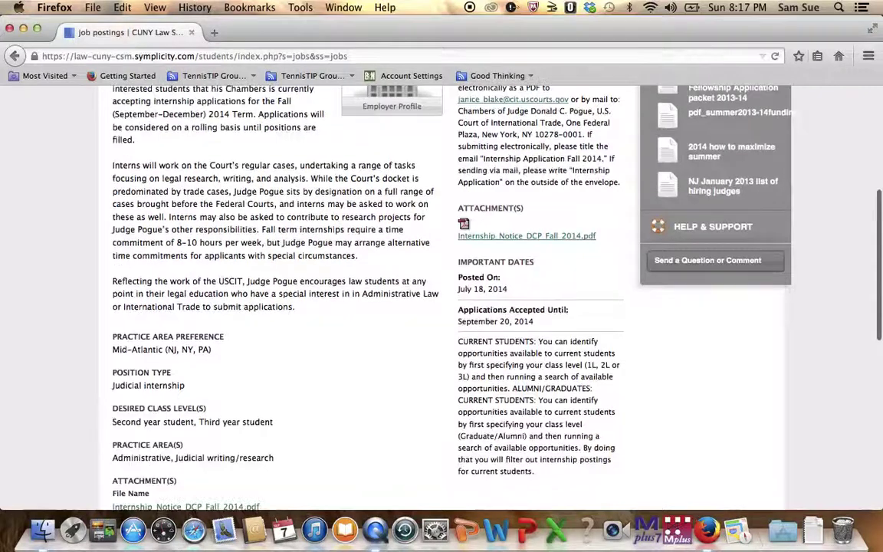
scroll(527, 391, "up", 2)
scroll(785, 187, "up", 5)
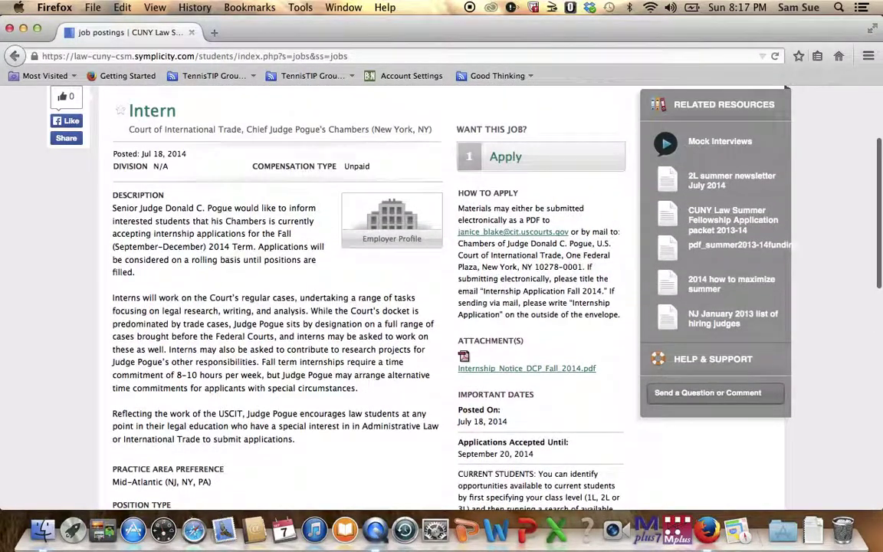
scroll(786, 188, "up", 1)
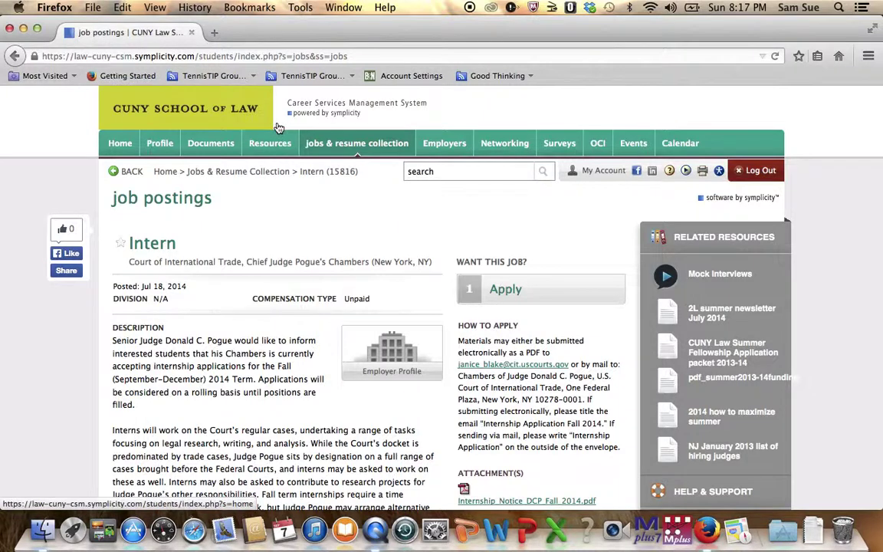
Return to the job postings and clear the class level and position type filters
left_click(133, 174)
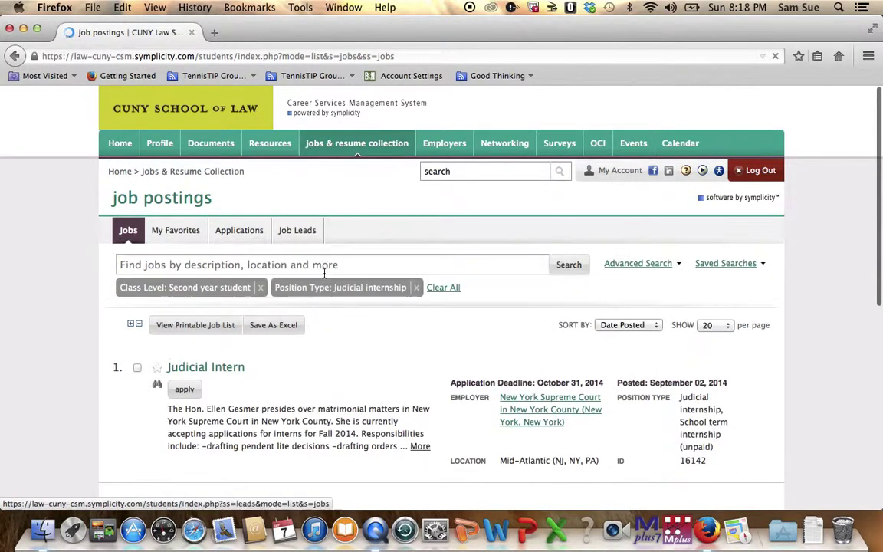
left_click(435, 291)
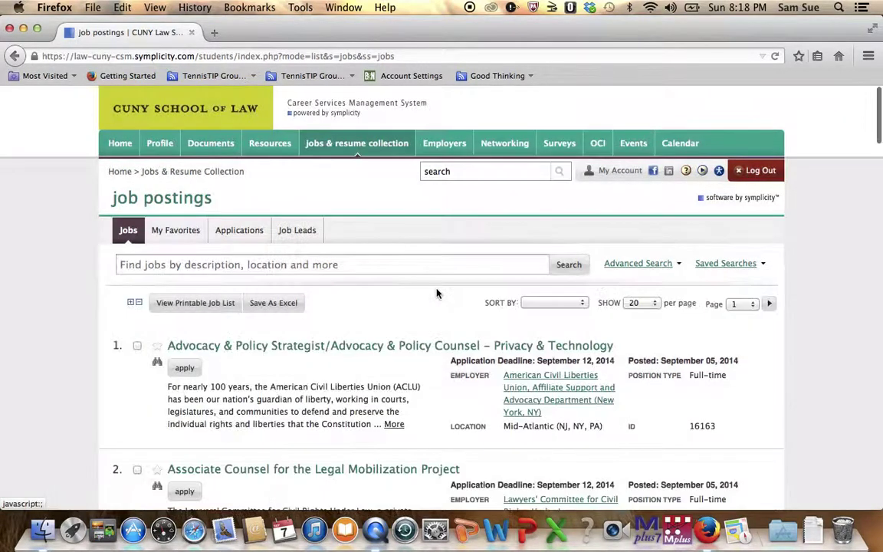
Open Advanced Search and begin picking Children/youth in the Practice Areas list
left_click(633, 267)
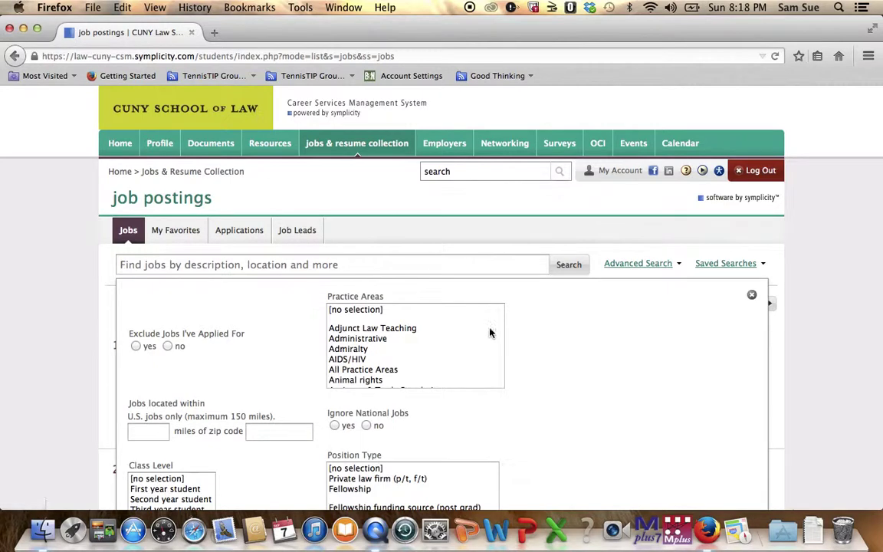
left_click(466, 360)
key("Down")
key("Down")
key("Down")
key("Down")
key("Down")
key("Down")
key("Down")
key("Down")
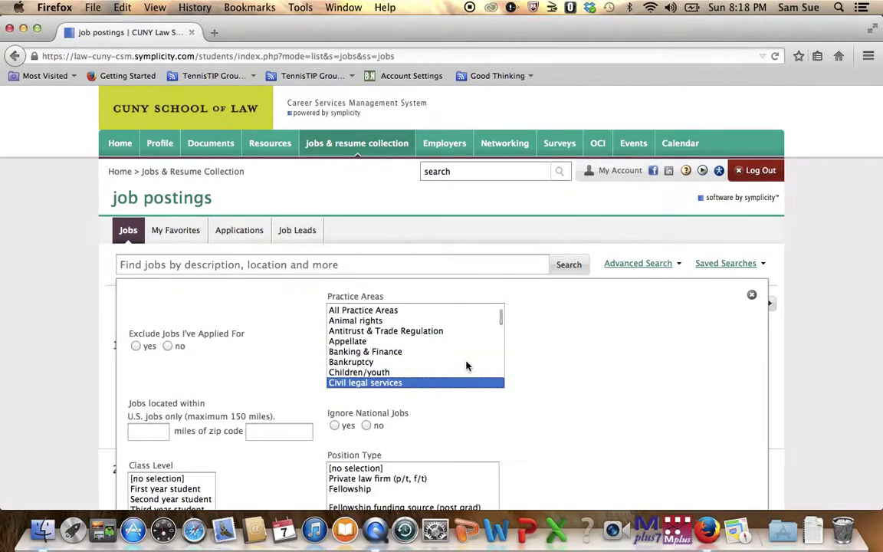
left_click(411, 374, "shift")
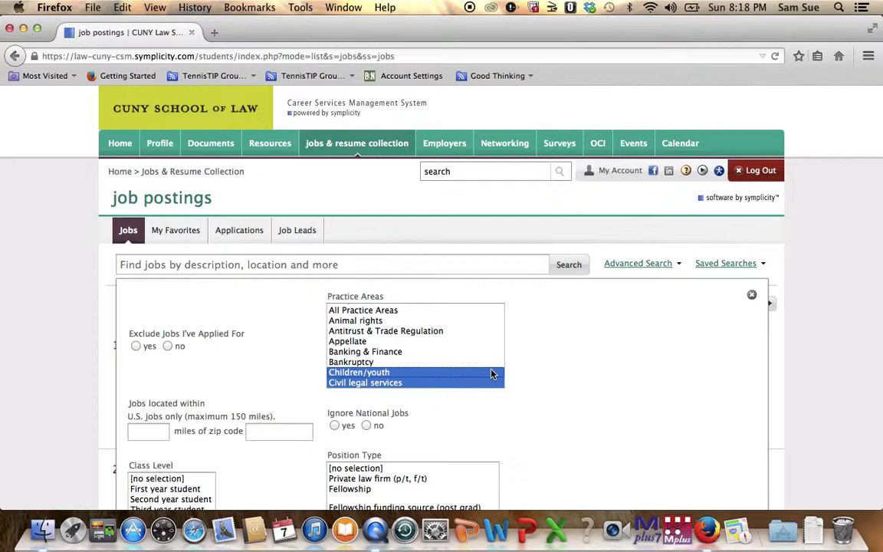
left_click(493, 373, "super")
left_click(493, 373)
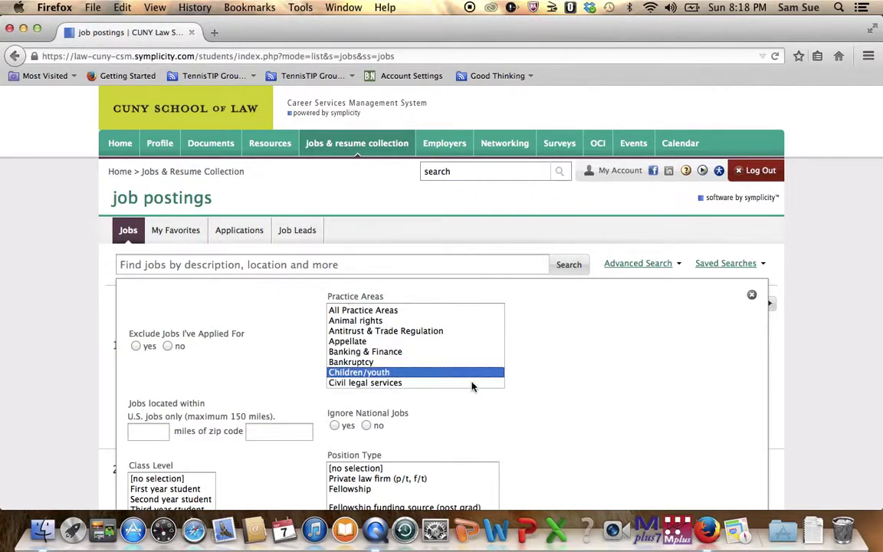
key("Down")
key("Down")
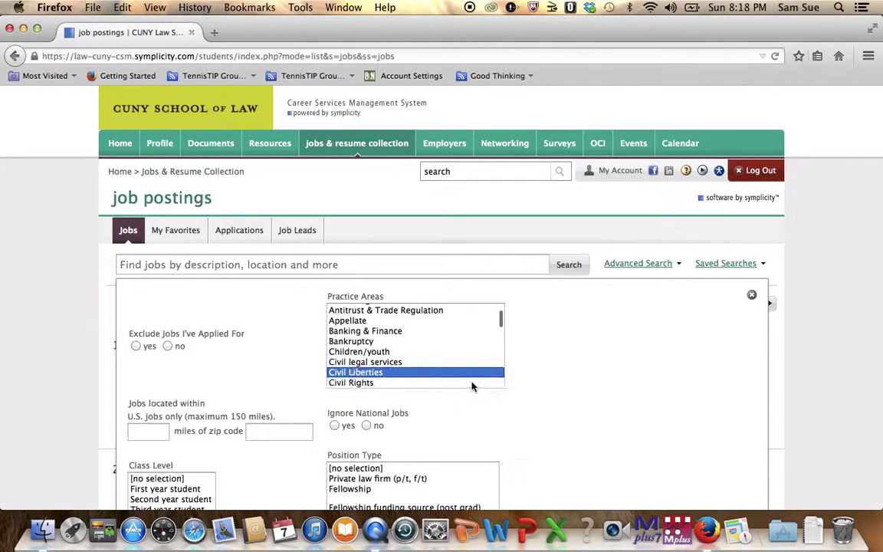
Select Children/youth through Civil Rights, including Civil legal services and Civil Liberties
left_click(438, 351)
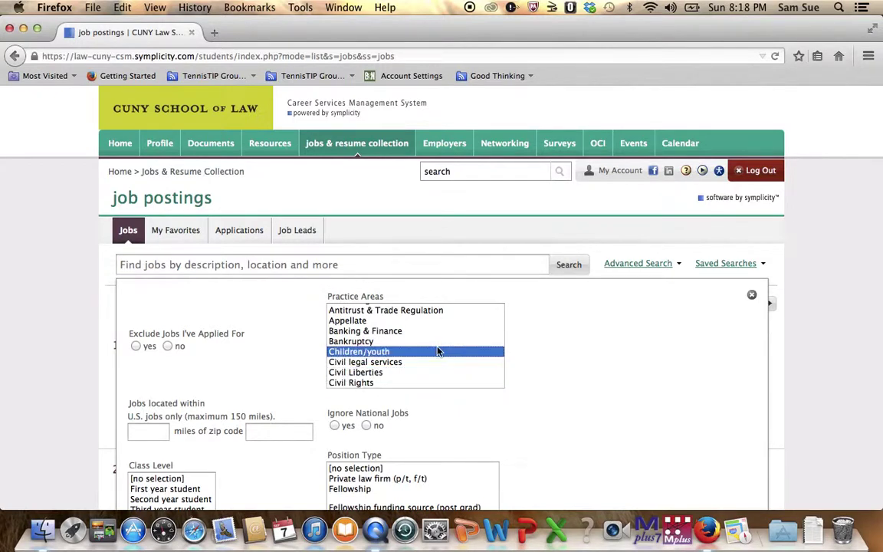
left_click(402, 363, "shift")
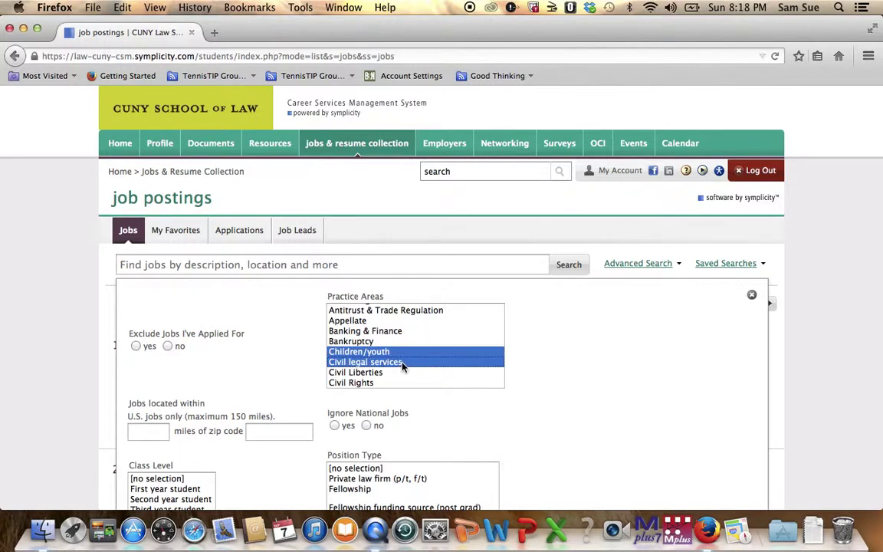
left_click(398, 374, "shift")
left_click(390, 384, "shift")
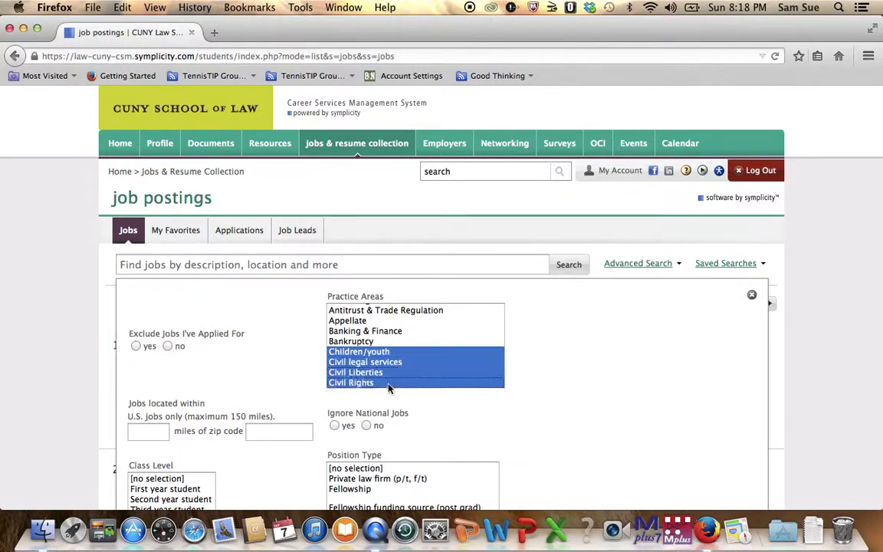
key("Down")
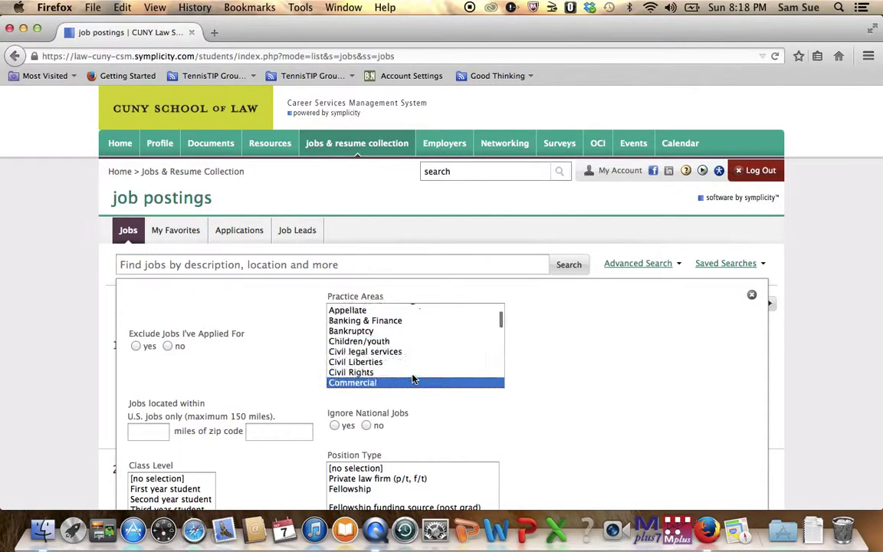
left_click(366, 346)
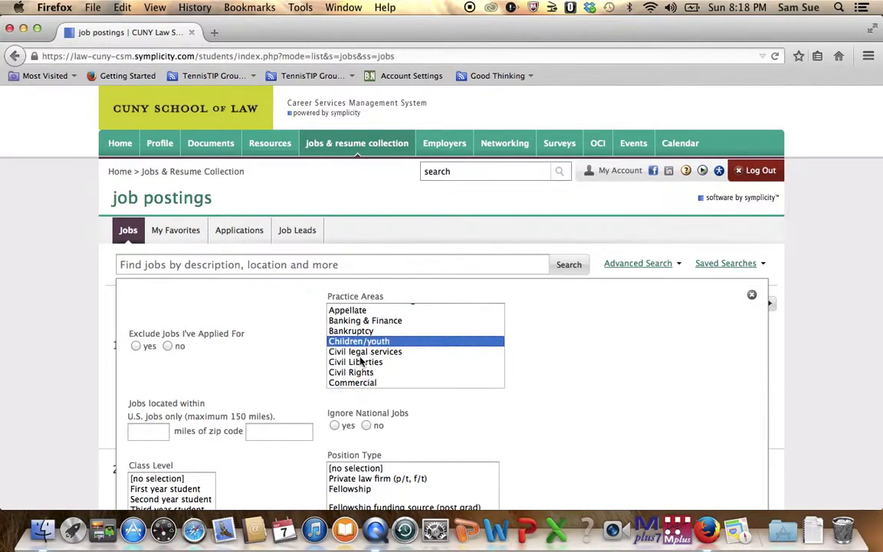
left_click(355, 362, "shift")
left_click(352, 373, "shift")
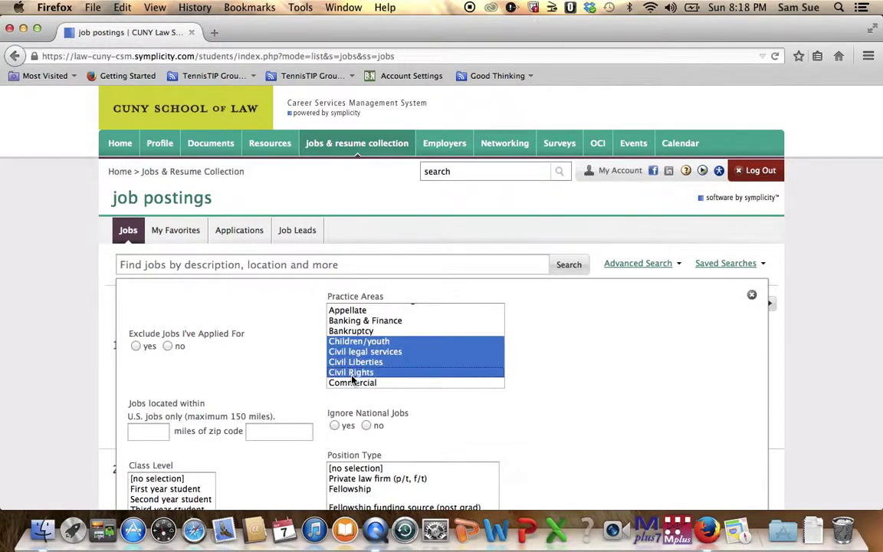
Scroll down the Practice Areas list and select Criminal – Defense
scroll(354, 382, "down", 1)
scroll(352, 383, "down", 2)
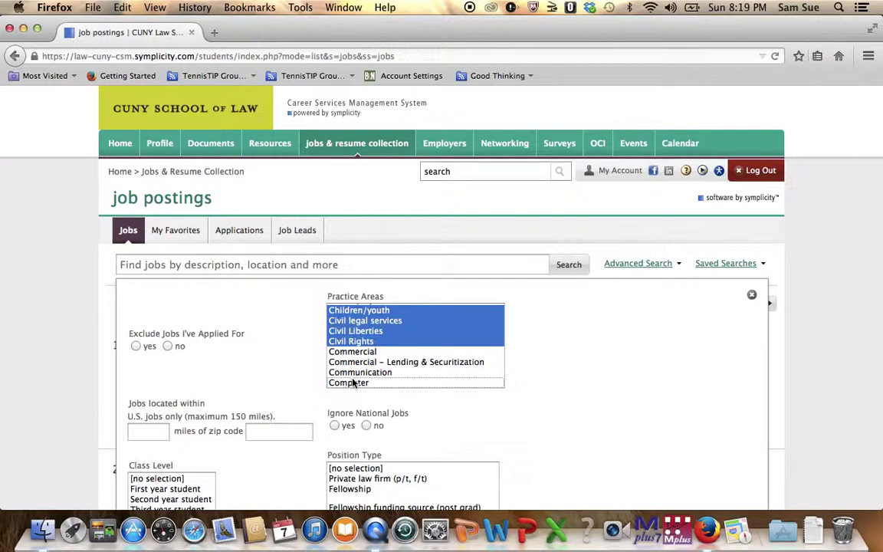
scroll(354, 383, "down", 4)
scroll(354, 383, "down", 3)
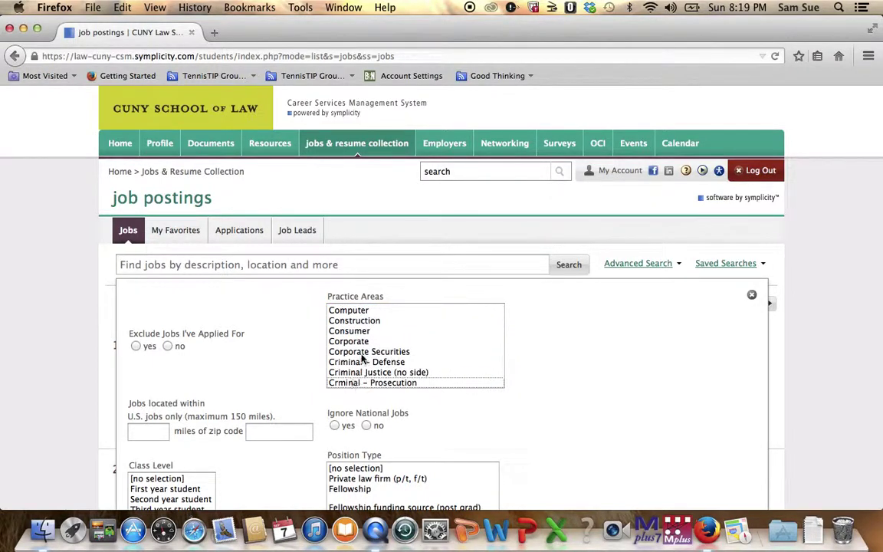
left_click(365, 362)
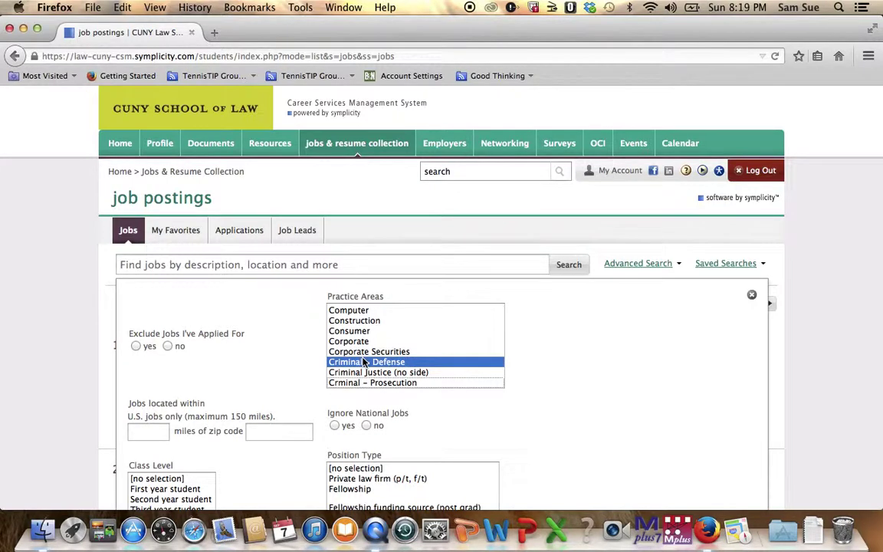
key("Down")
key("Down")
key("Down")
key("Up")
key("Up")
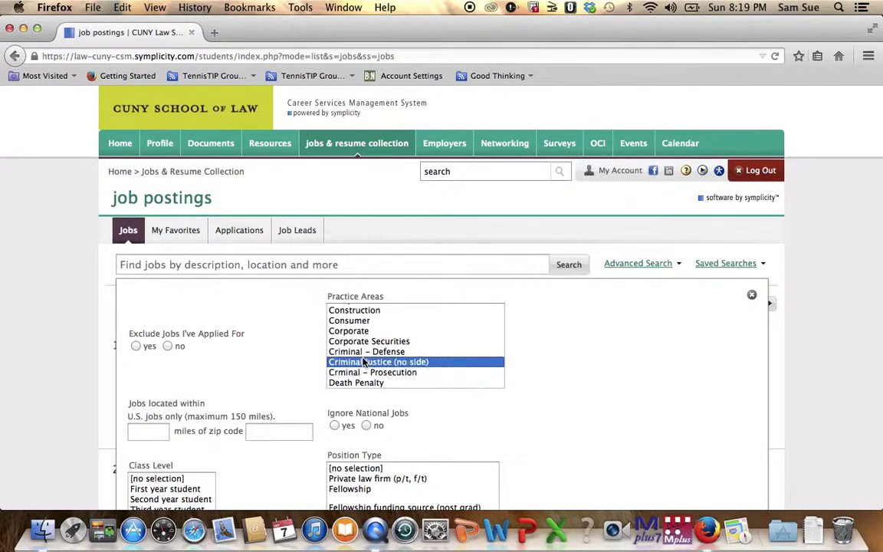
key("Up")
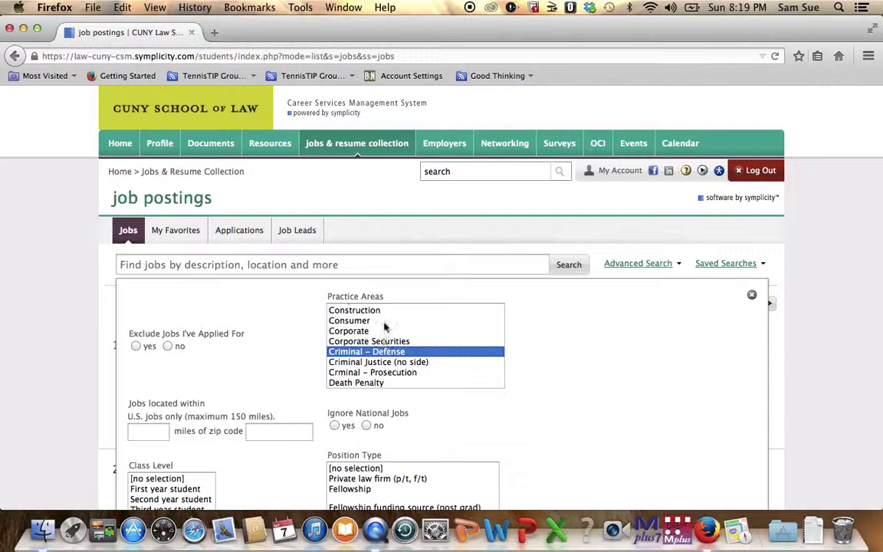
key("Up")
key("Up")
key("Up")
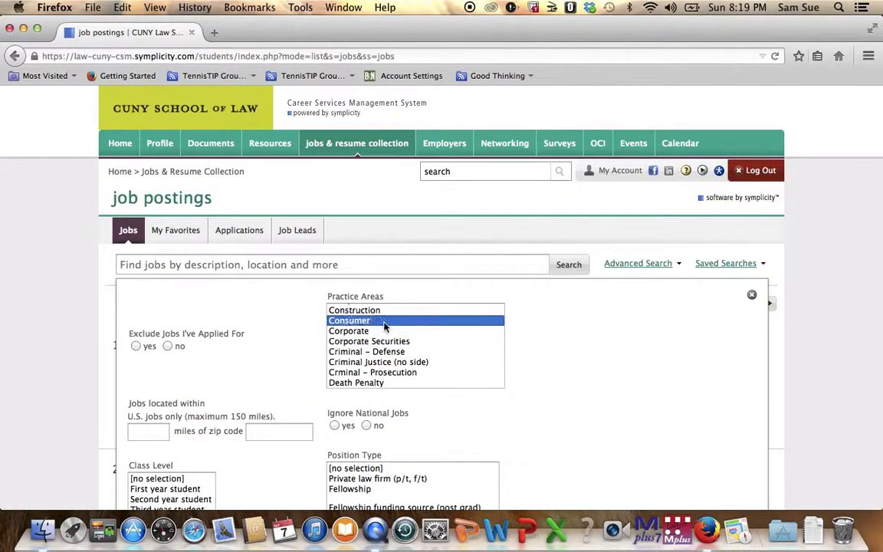
left_click(391, 351)
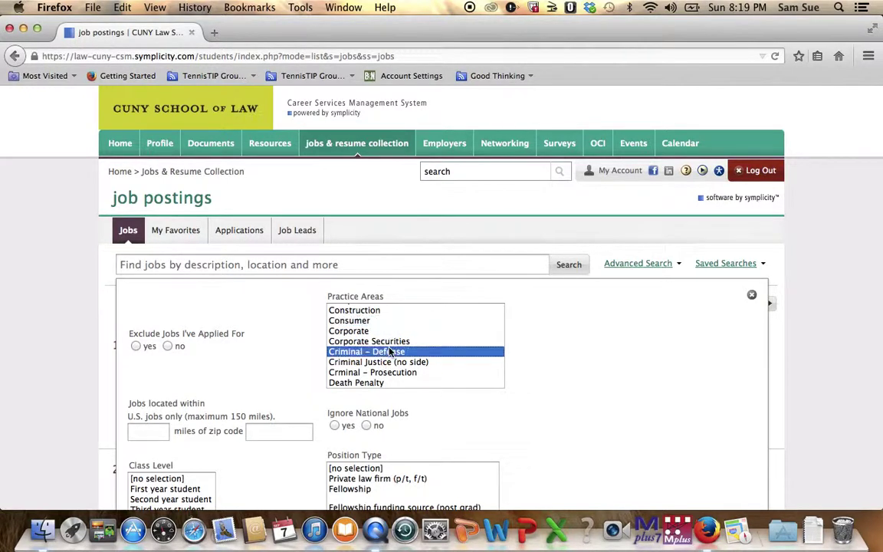
key("super+Up")
key("super+Up")
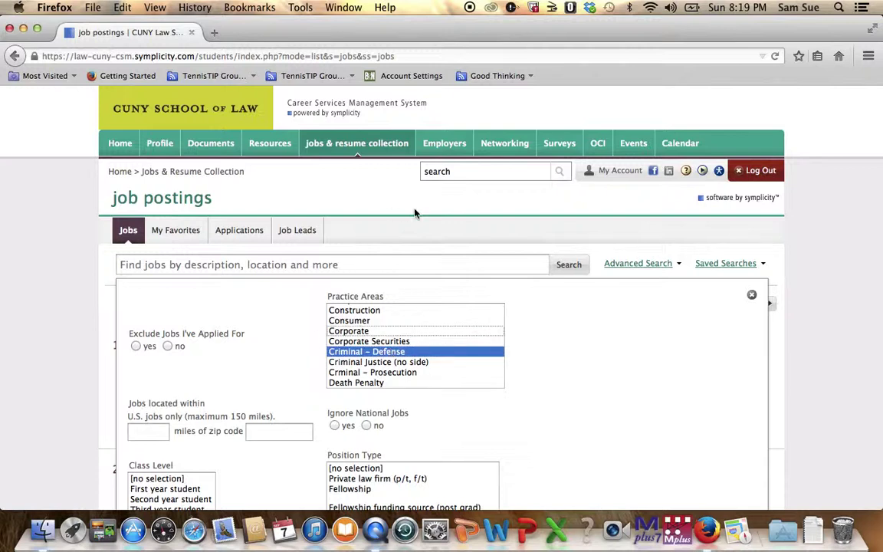
Add Computer, Civil legal services, Civil Rights, Civil Liberties and Children/youth to the selection
left_click(384, 307, "super")
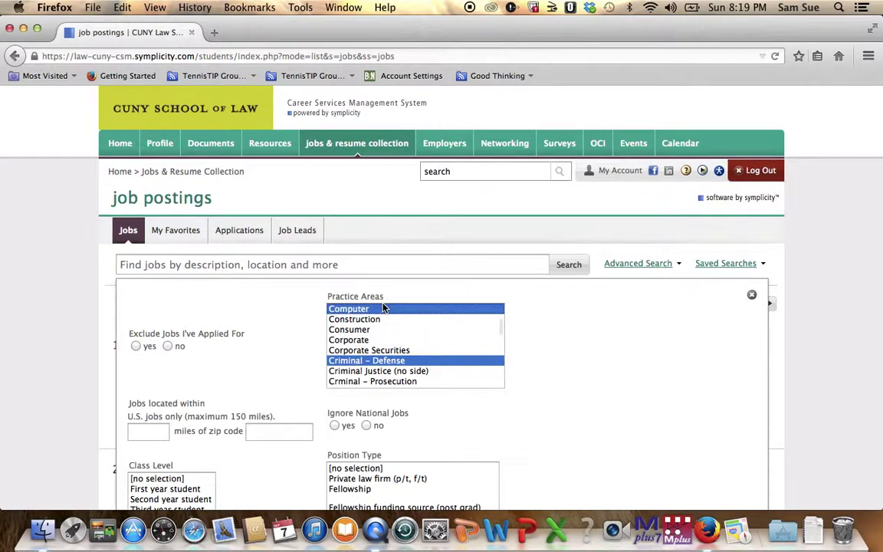
scroll(384, 308, "up", 5)
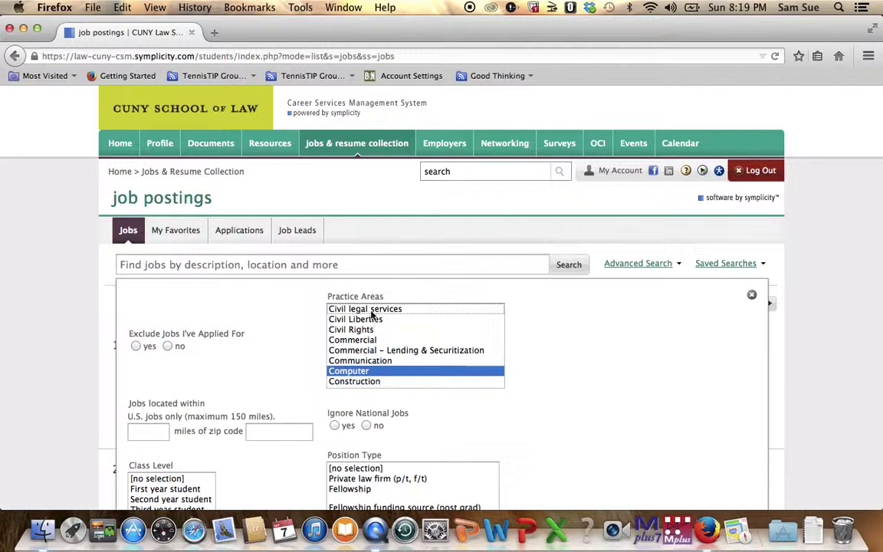
left_click(365, 308, "super")
left_click(368, 331, "super")
left_click(364, 319, "super")
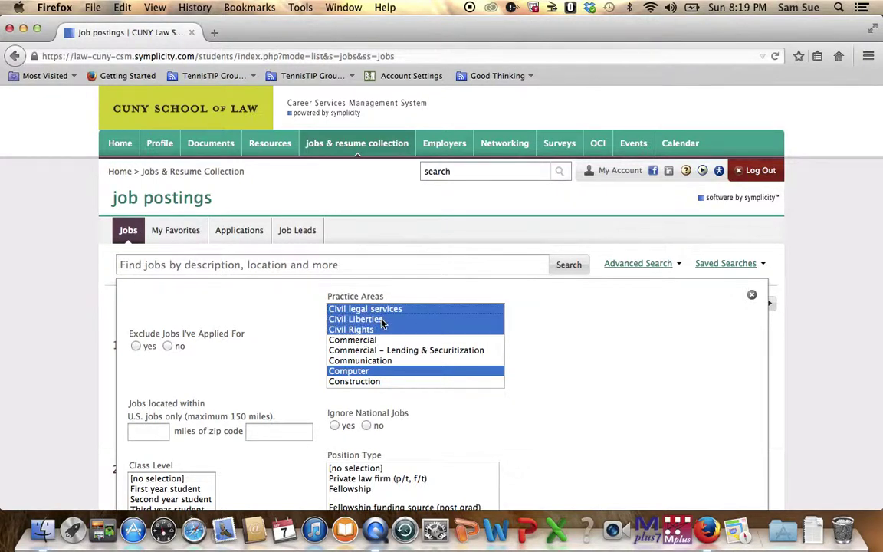
scroll(382, 322, "up", 2)
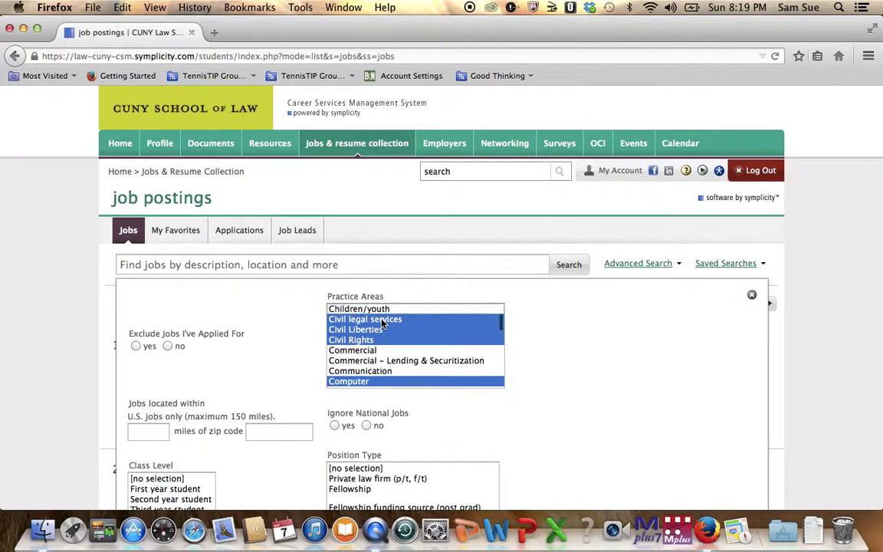
left_click(381, 319, "super")
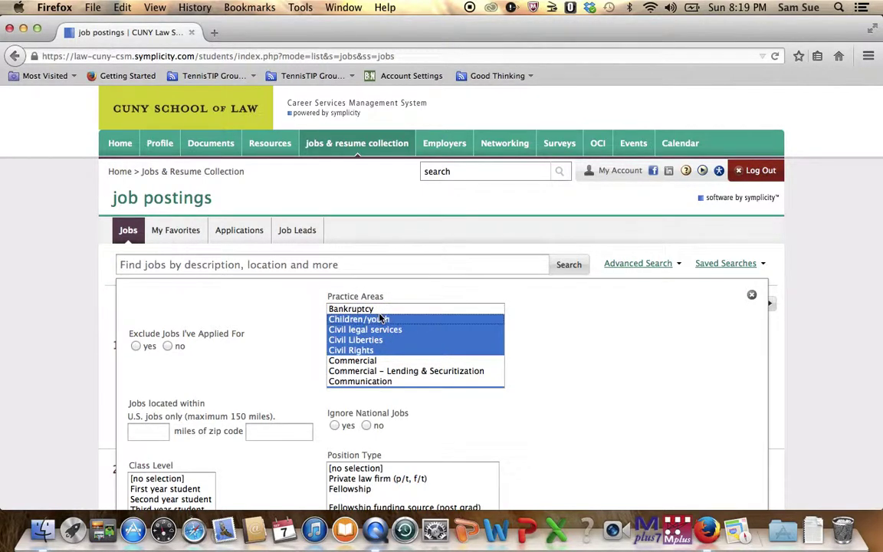
left_click(578, 417)
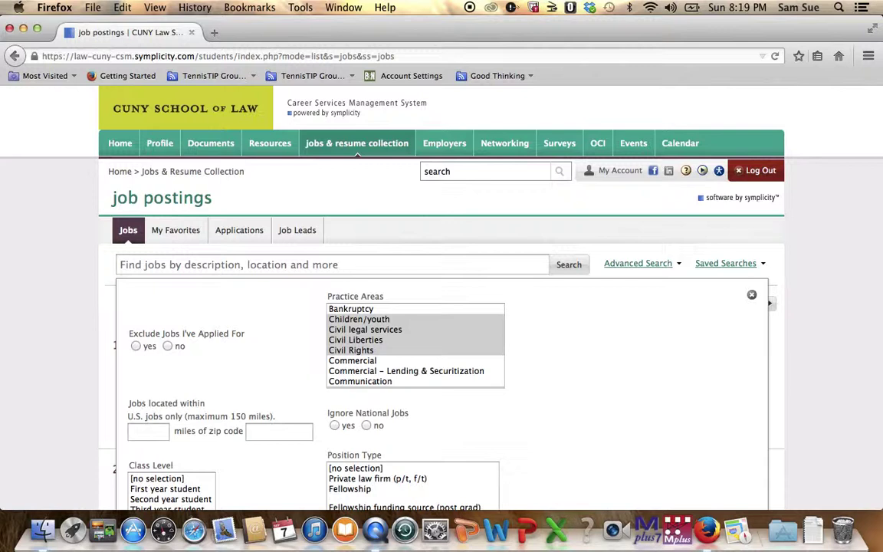
Filter to School term internship (paid) and (unpaid) positions for Second year students
scroll(682, 291, "down", 5)
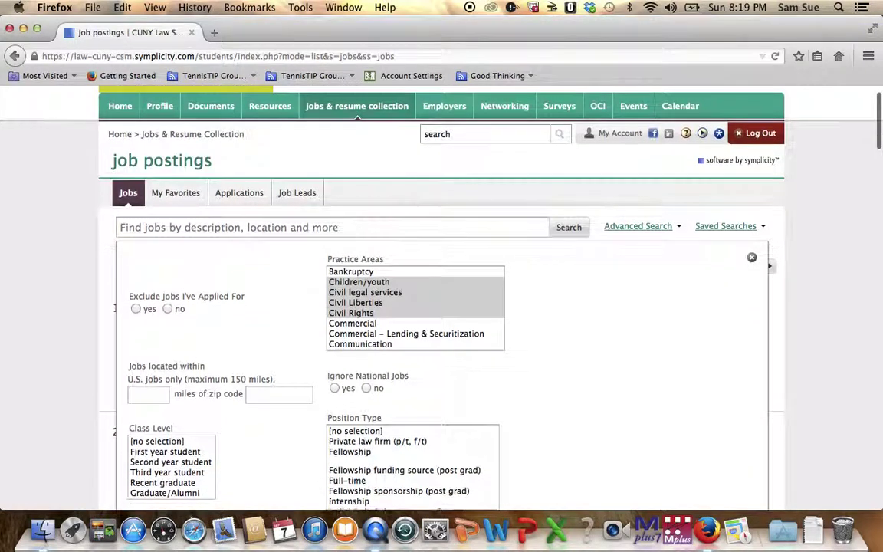
left_click(412, 342)
key("Down")
key("Down")
key("Down")
key("Down")
key("Down")
key("Down")
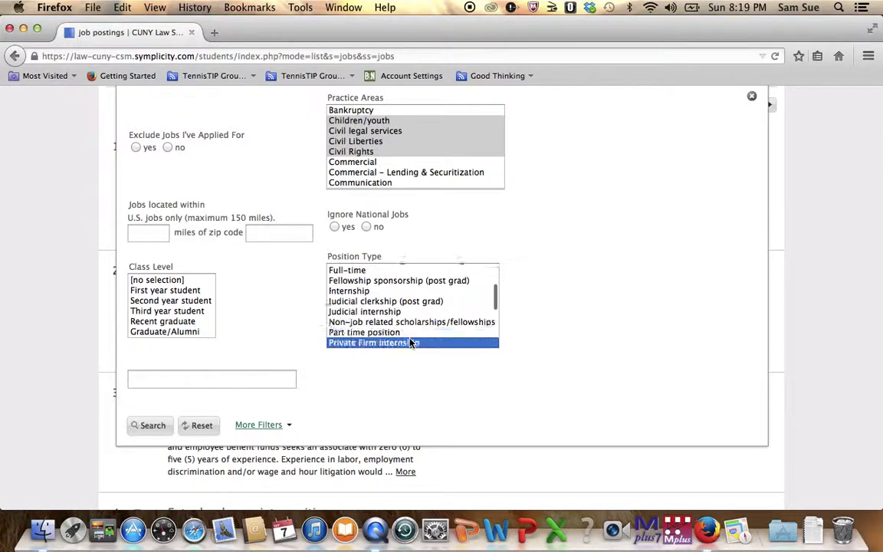
key("Down")
key("Down")
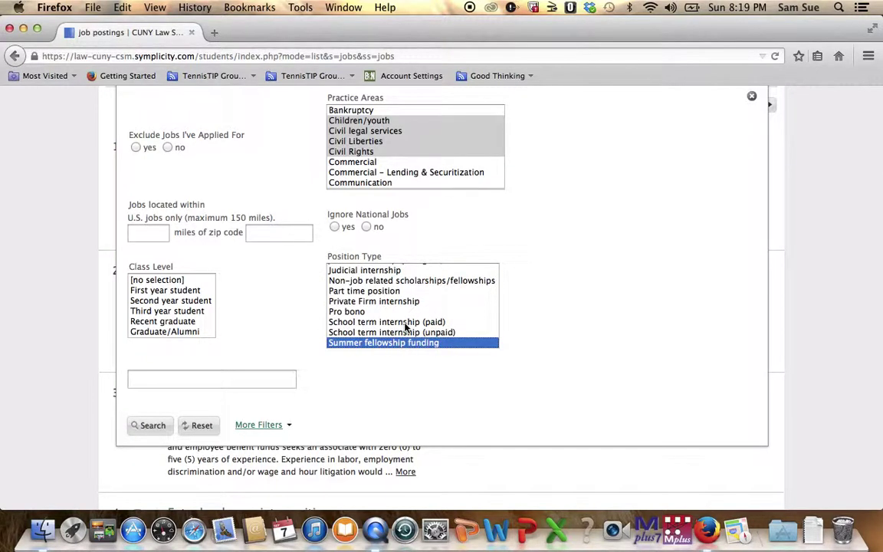
left_click(405, 323)
left_click(403, 332, "shift")
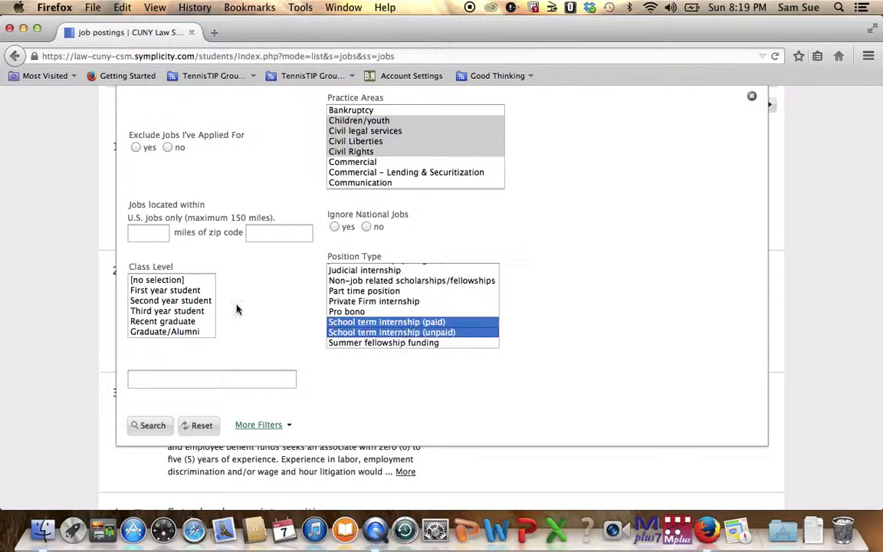
left_click(155, 302)
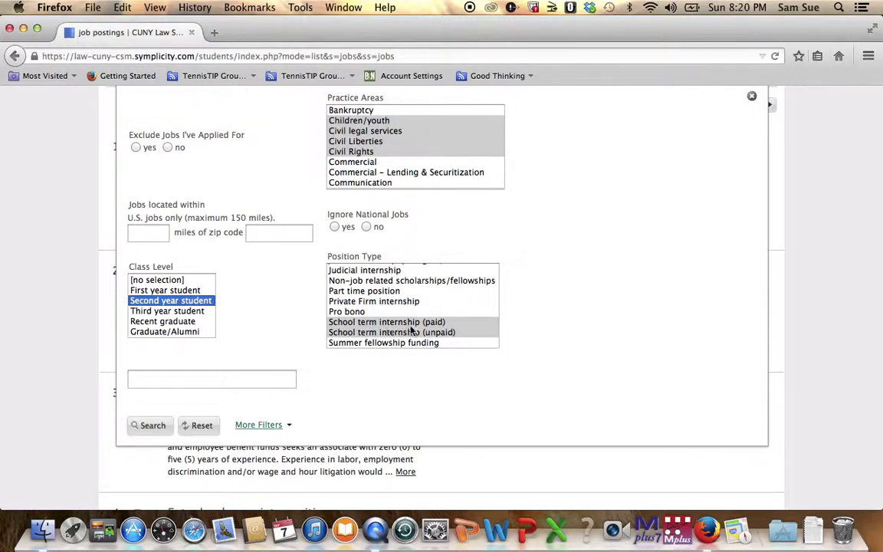
Search with these filters and scroll through the 10 postings, then back to the top
left_click(161, 425)
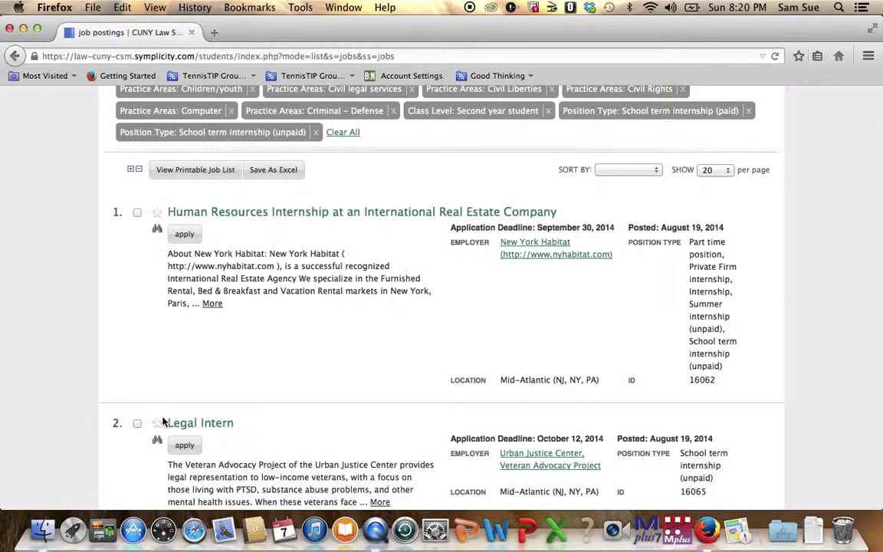
scroll(162, 421, "up", 3)
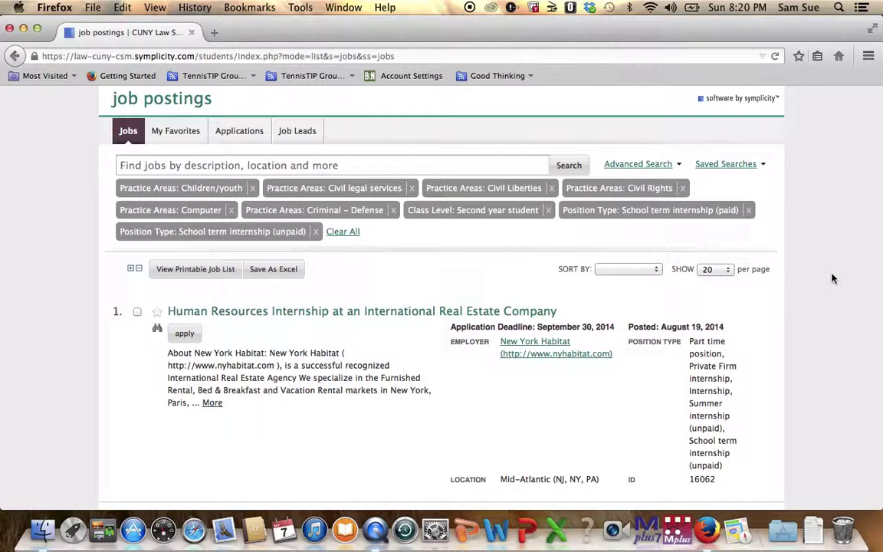
scroll(833, 278, "down", 10)
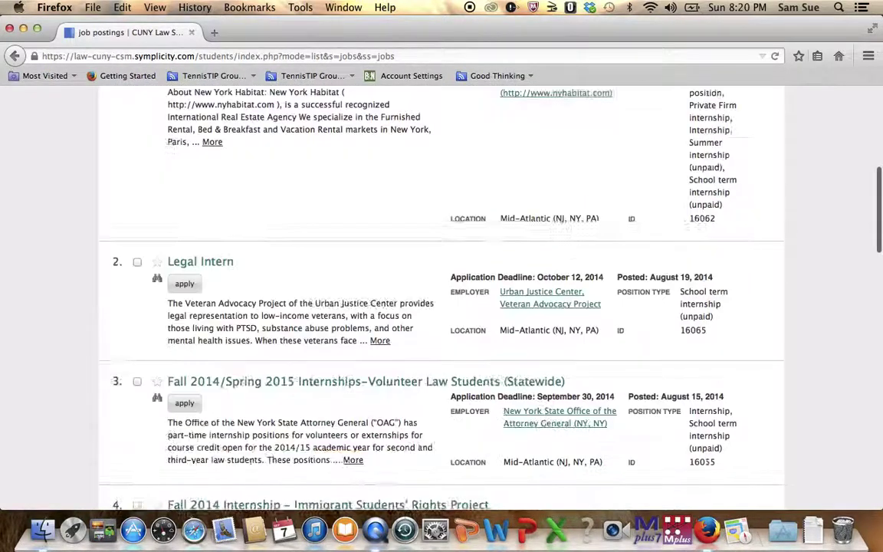
scroll(442, 297, "down", 10)
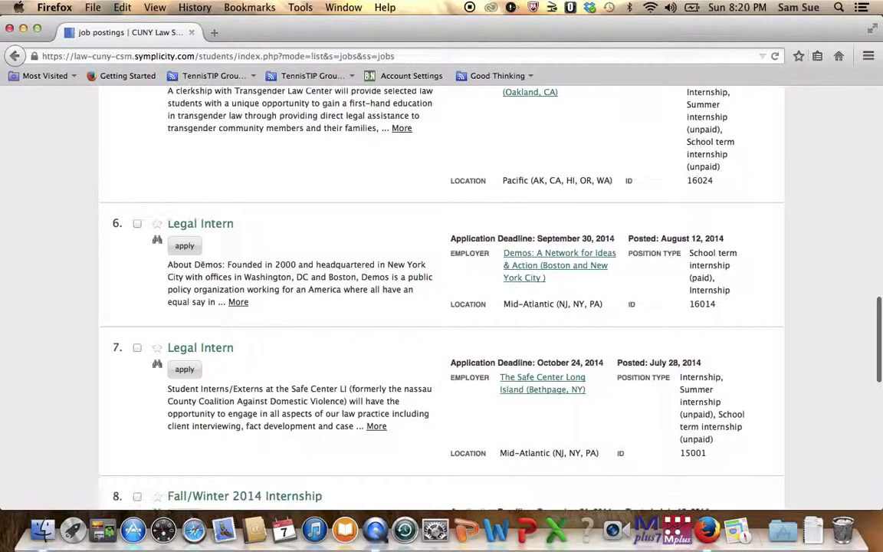
scroll(442, 297, "down", 8)
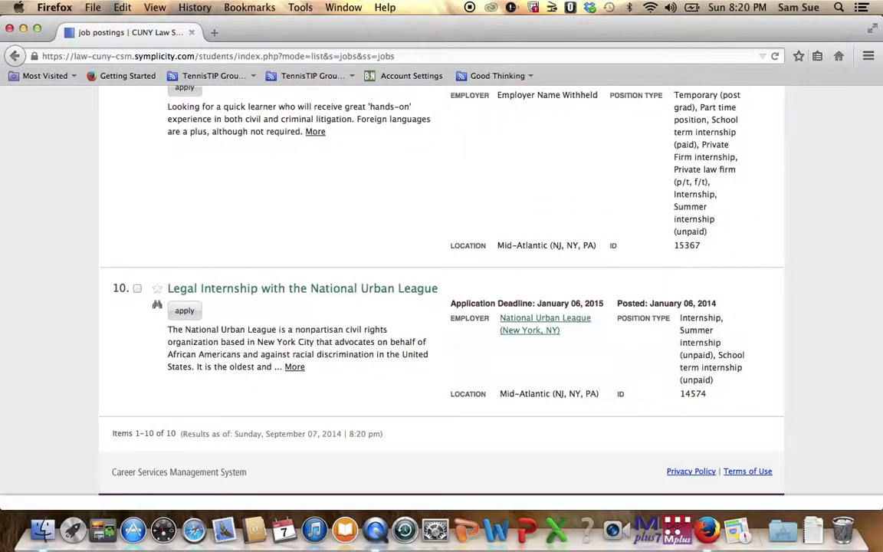
scroll(442, 297, "up", 8)
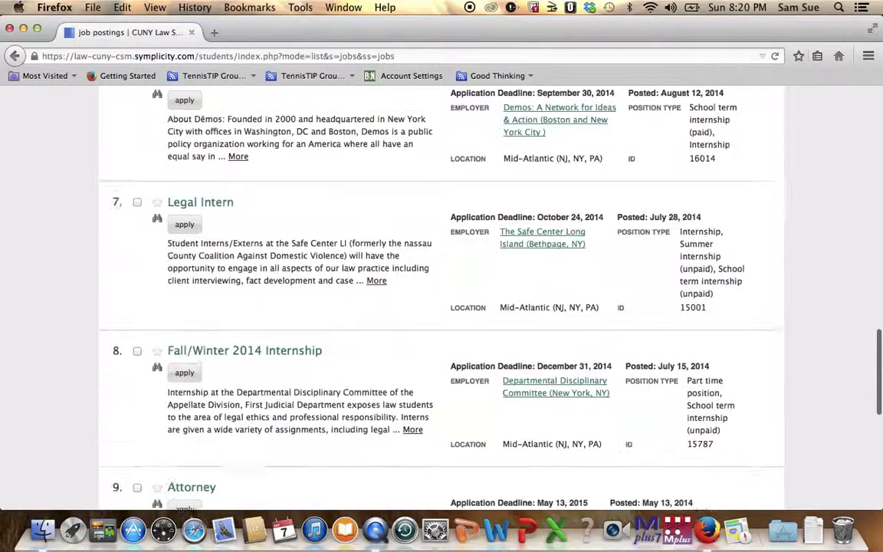
scroll(442, 298, "up", 10)
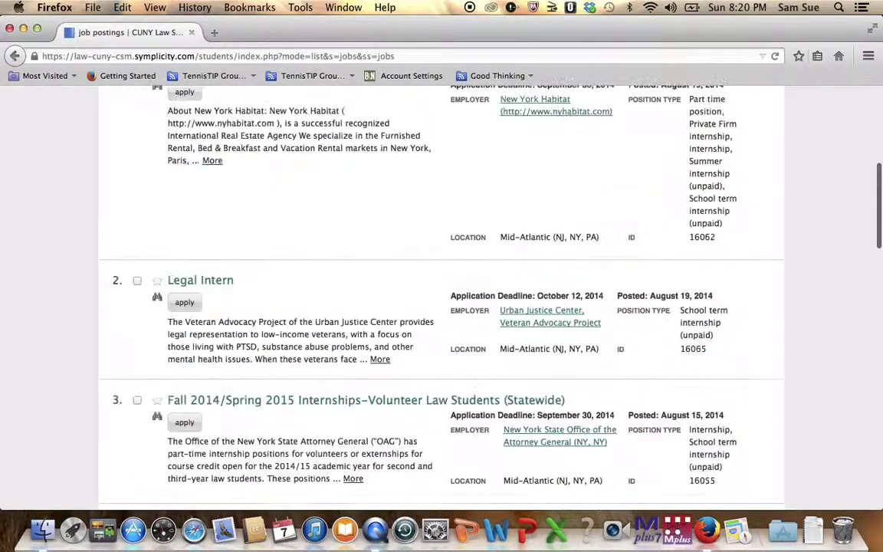
scroll(589, 350, "up", 5)
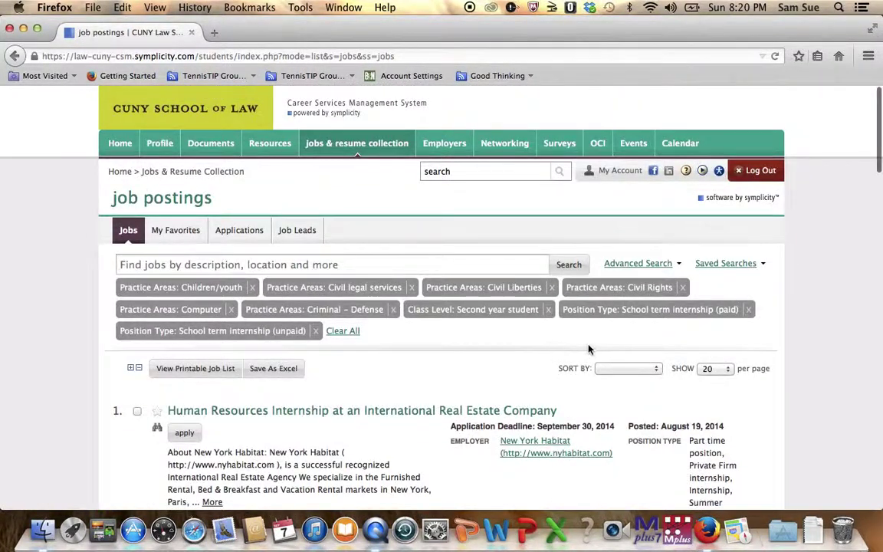
Sort the results by job title, then by employer, reviewing each order
left_click(623, 368)
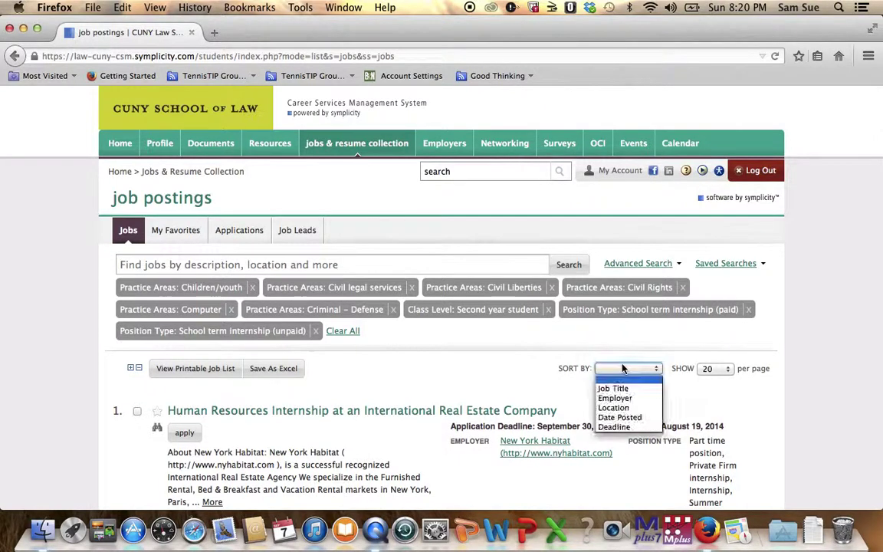
left_click(621, 389)
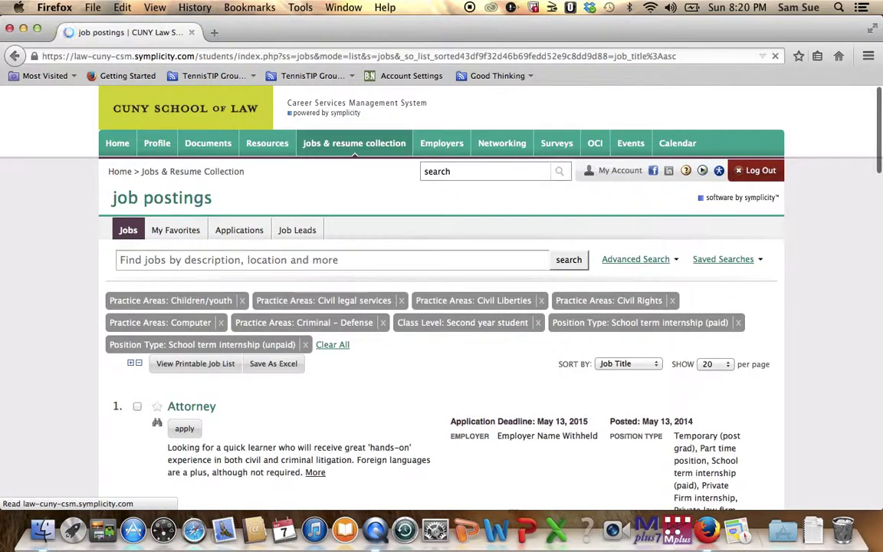
scroll(617, 352, "down", 1)
scroll(606, 328, "down", 3)
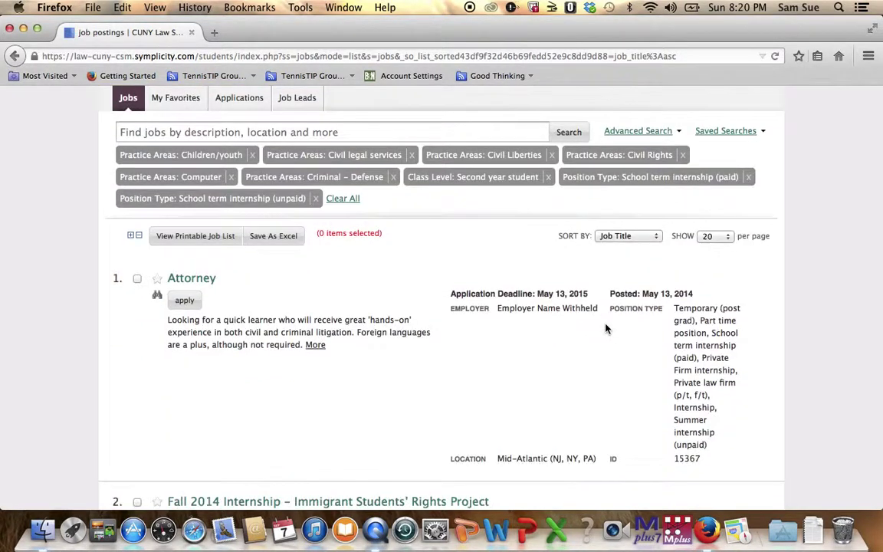
left_click(627, 237)
left_click(625, 266)
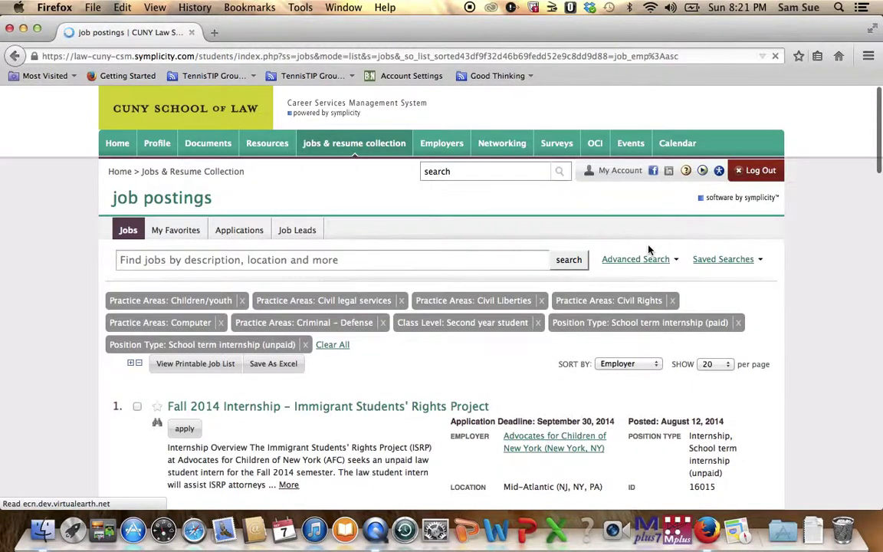
scroll(475, 322, "down", 2)
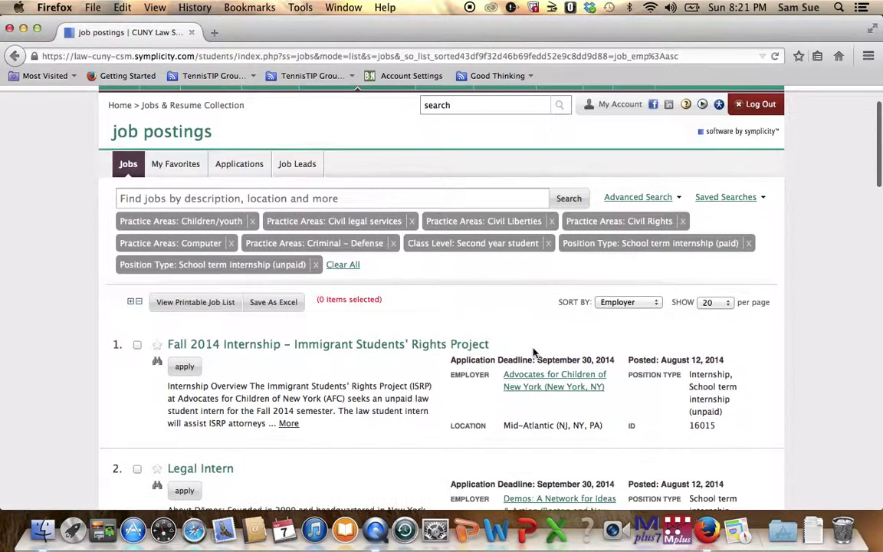
Sort by deadline, putting the Fall 2014 Immigrant Students' Rights Project internship first
left_click(621, 302)
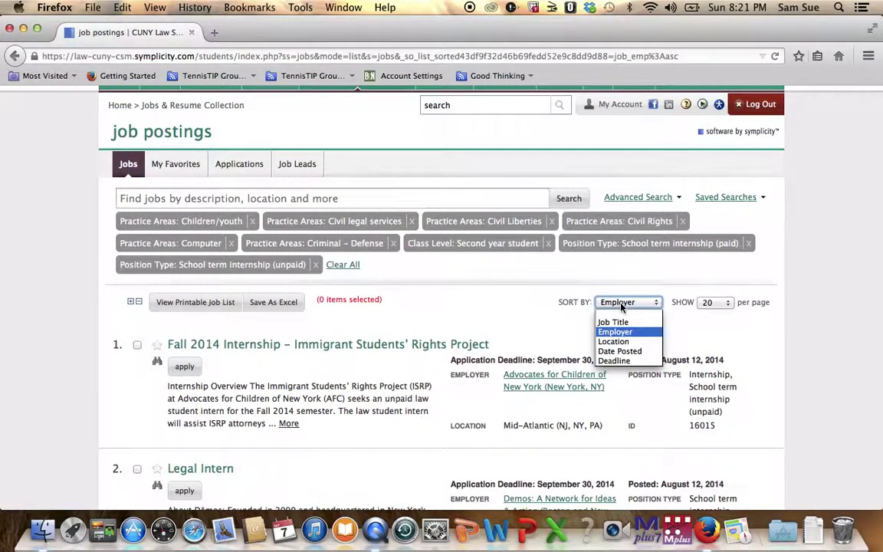
left_click(614, 361)
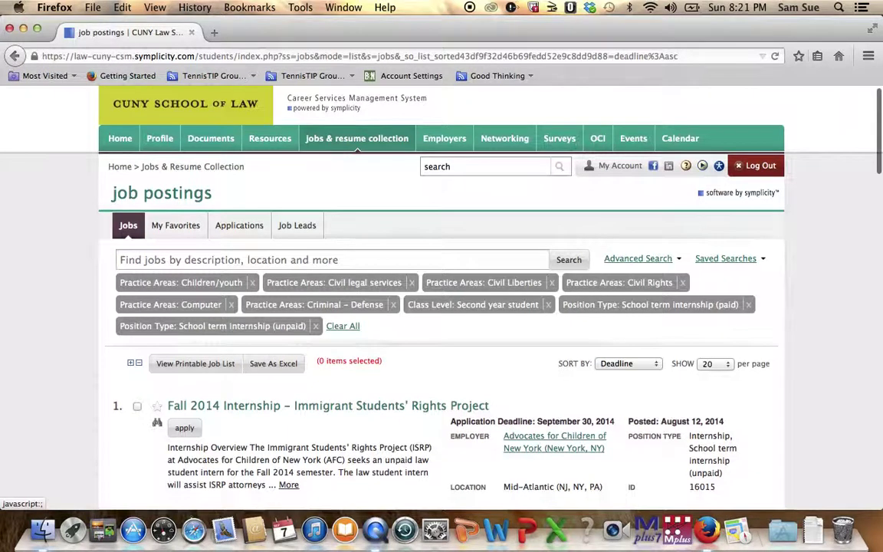
scroll(270, 354, "down", 5)
scroll(215, 262, "down", 1)
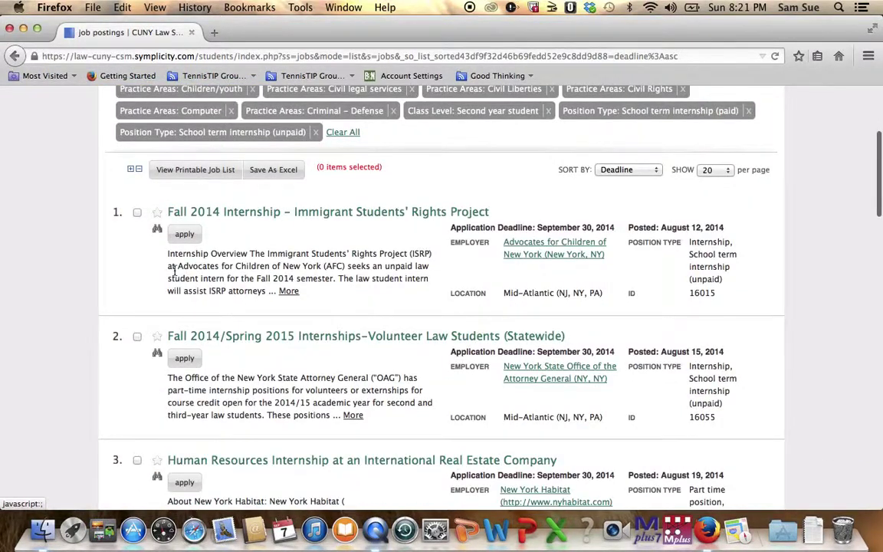
Preview and close the first posting's Quick View, then select all 10 postings
left_click(158, 231)
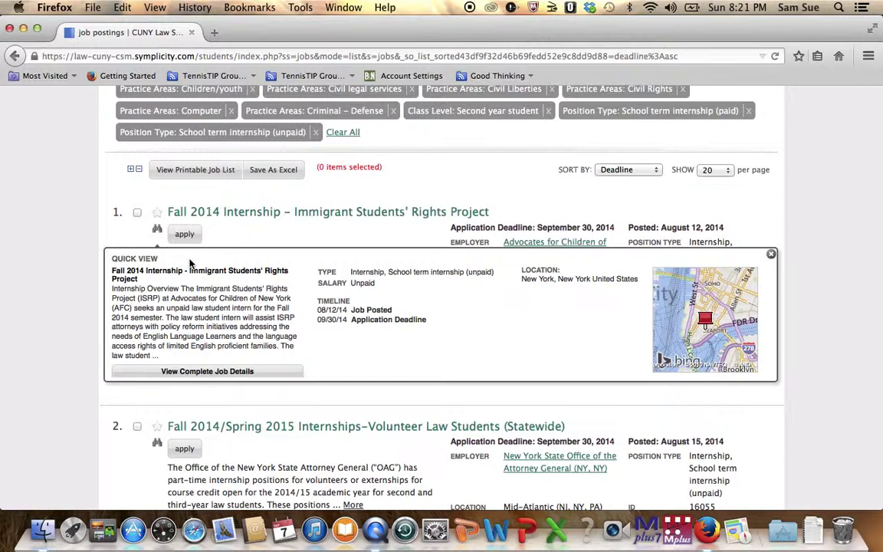
left_click(135, 169)
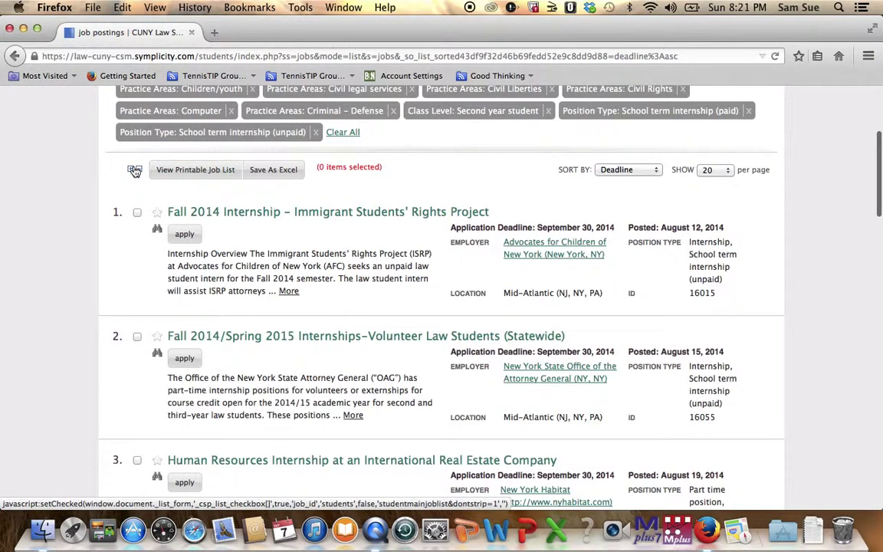
left_click(134, 170)
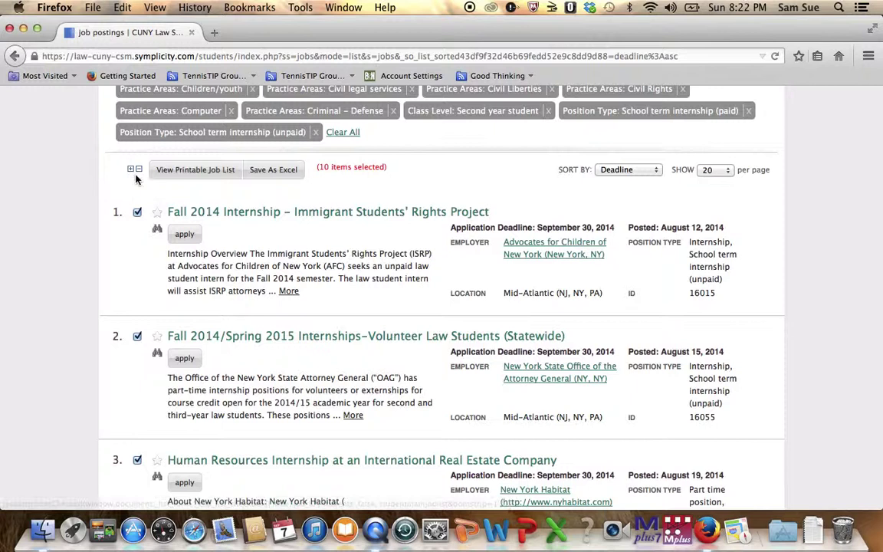
Open the 10 selected postings as a printable job list in a new tab
left_click(137, 336)
left_click(137, 337)
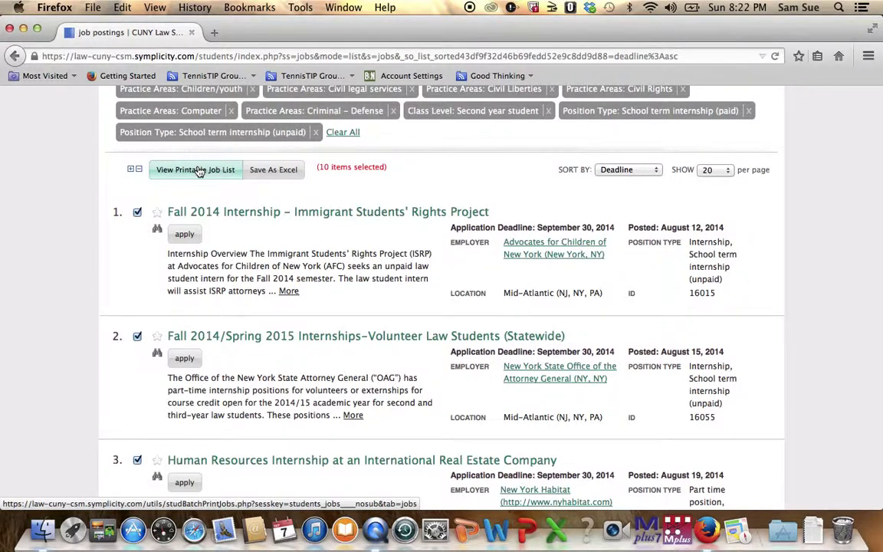
left_click(198, 170)
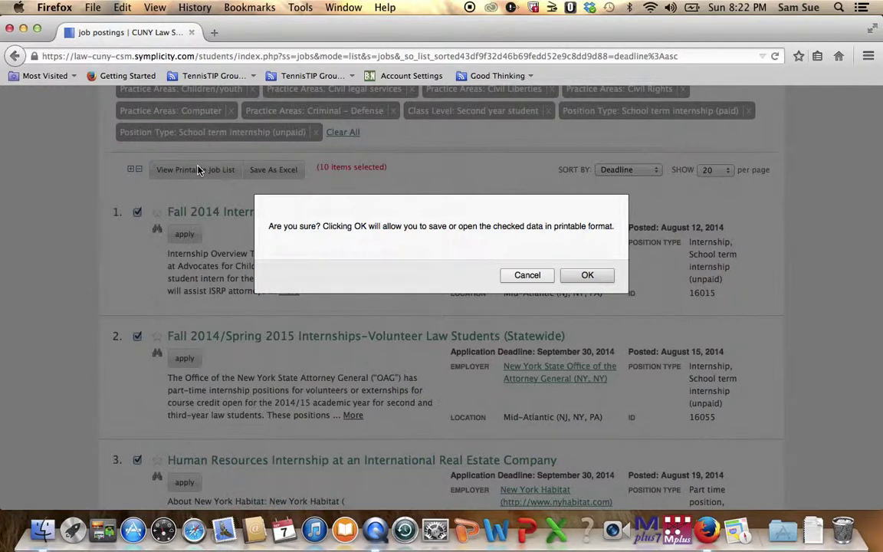
left_click(585, 275)
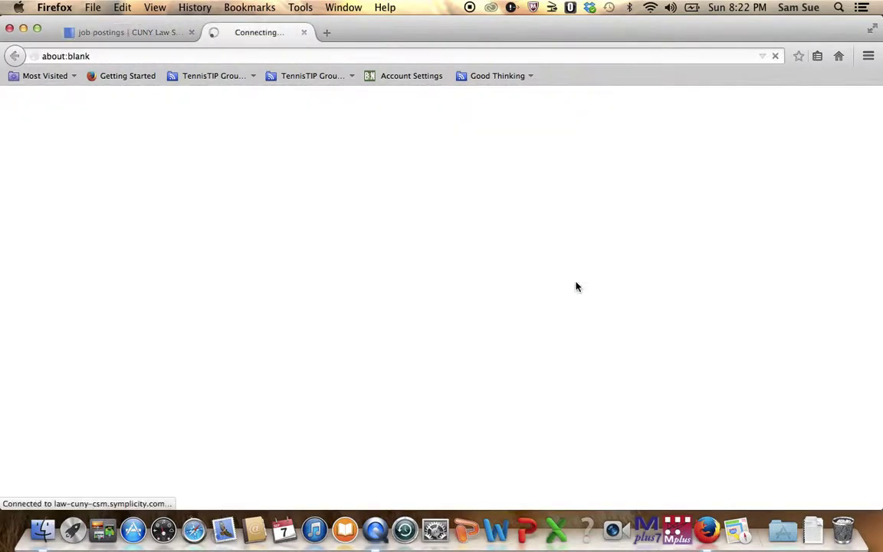
Review the printable list, then clear the selection on the postings page to 0 items
scroll(577, 286, "down", 1)
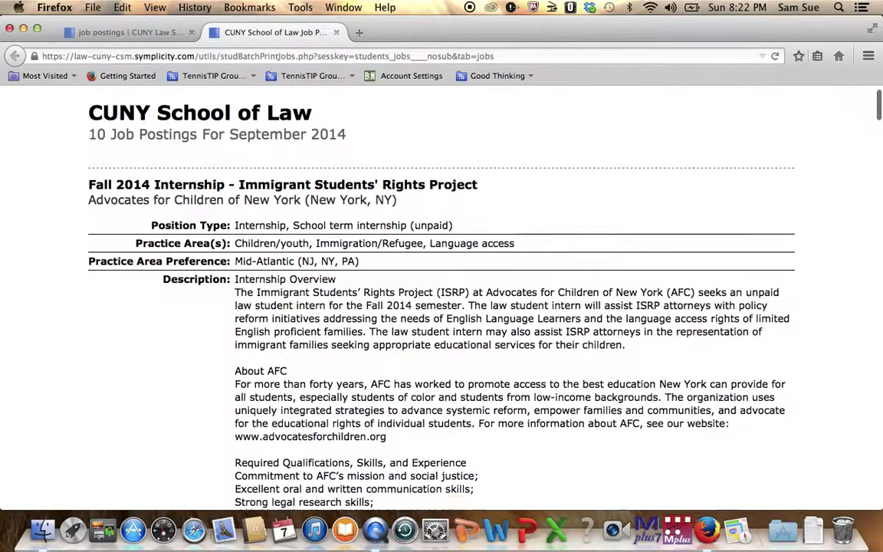
scroll(441, 299, "down", 10)
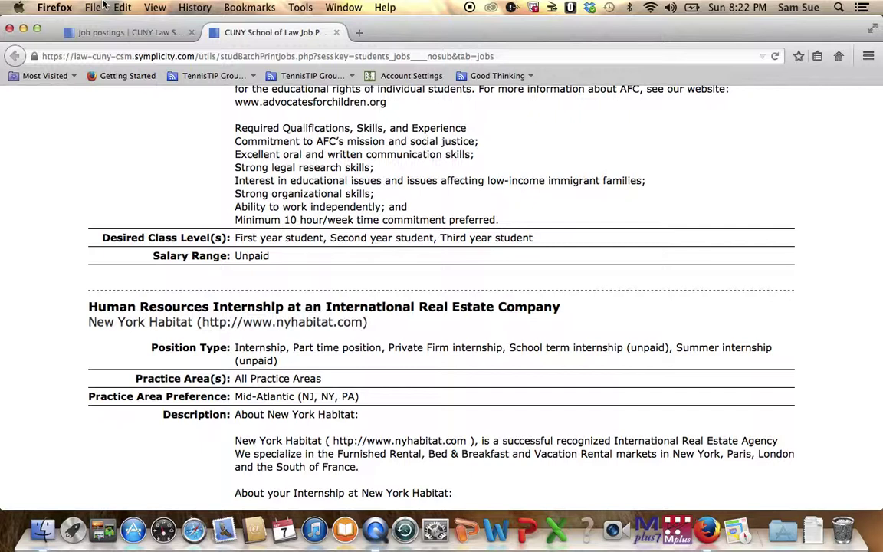
left_click(141, 39)
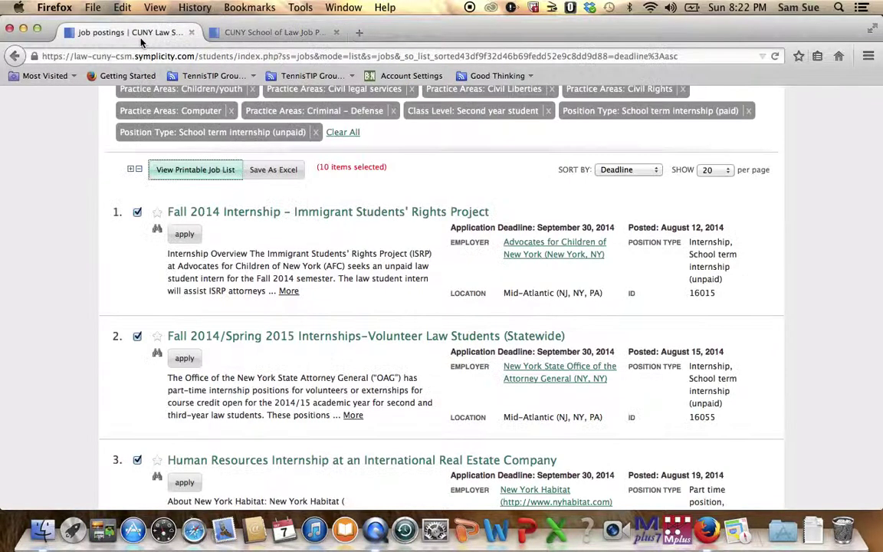
left_click(139, 171)
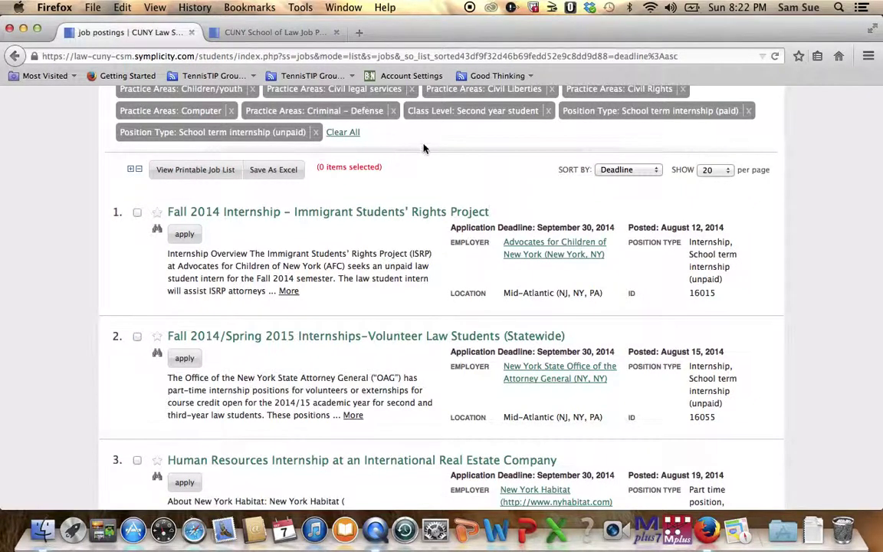
scroll(423, 148, "up", 3)
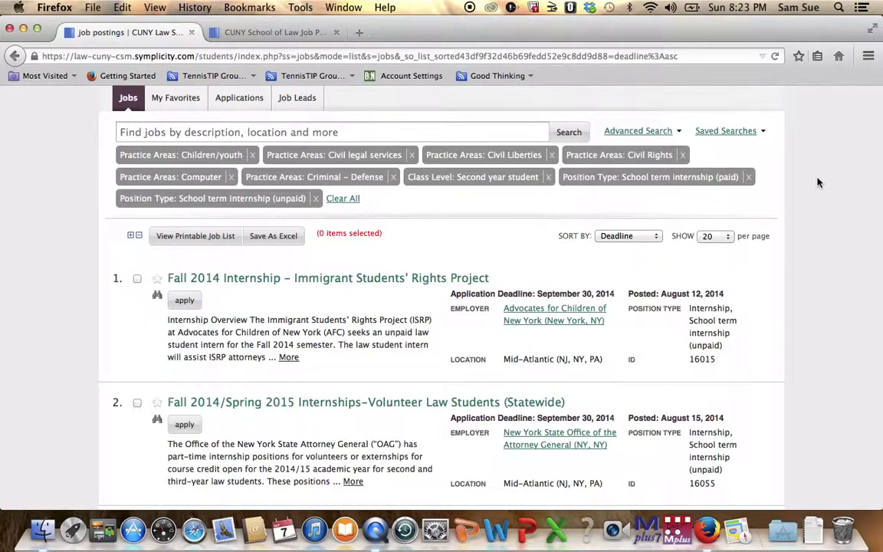
scroll(762, 183, "up", 5)
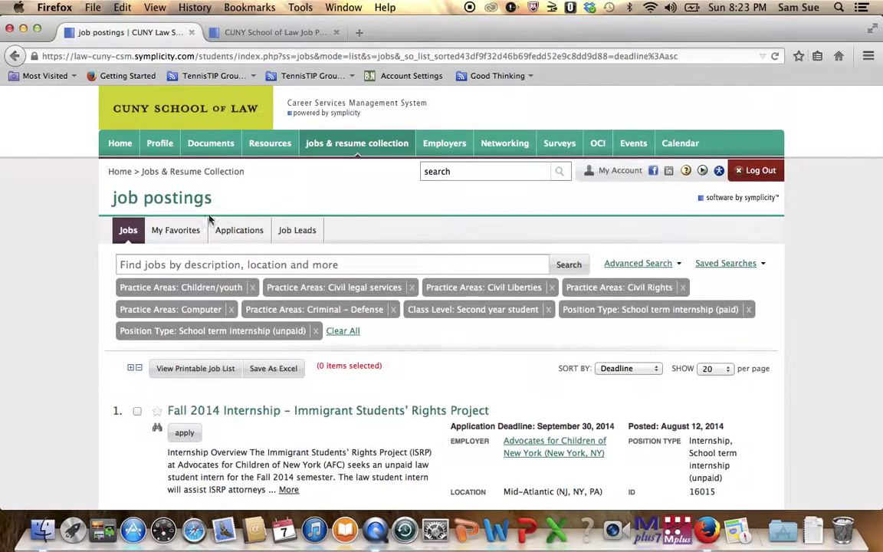
mouse_move(361, 157)
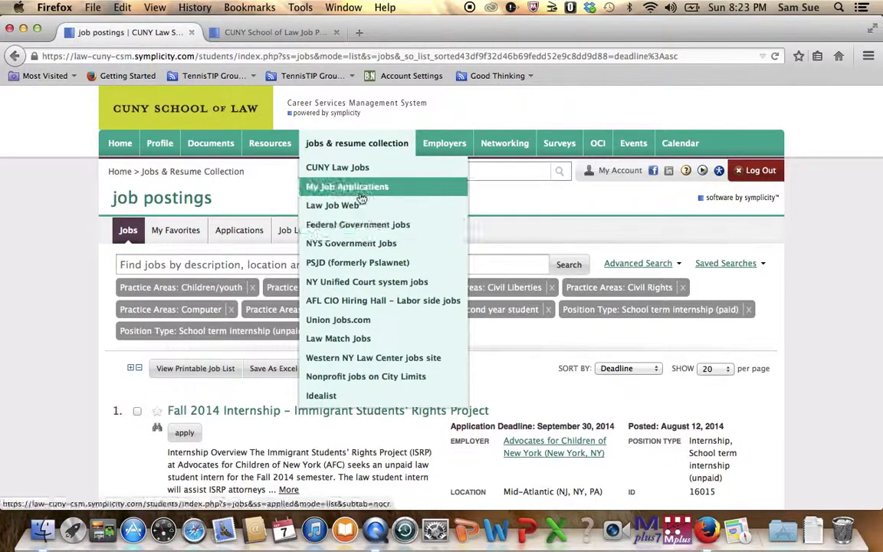
left_click(357, 206)
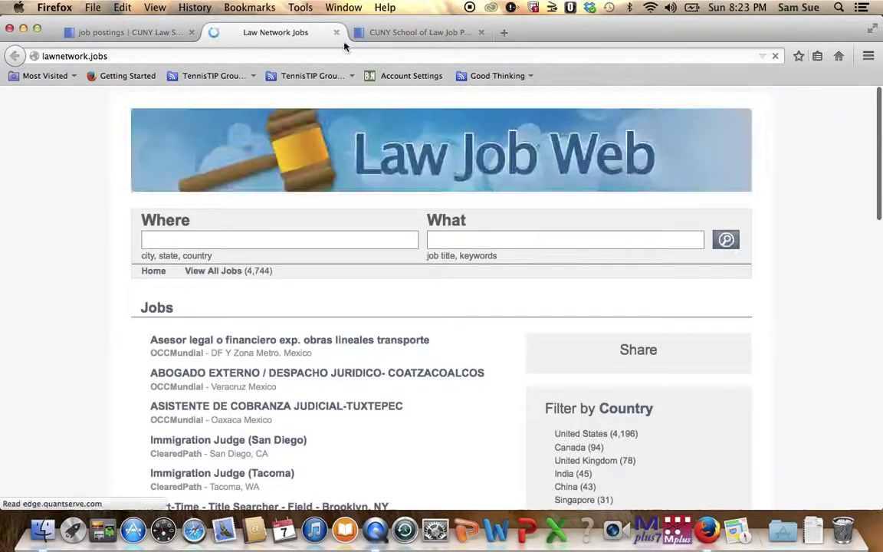
left_click(336, 32)
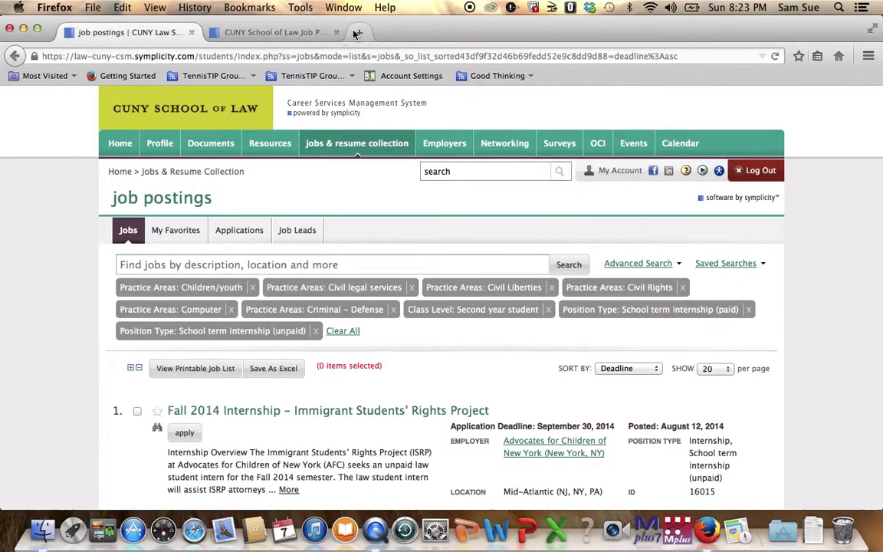
mouse_move(338, 143)
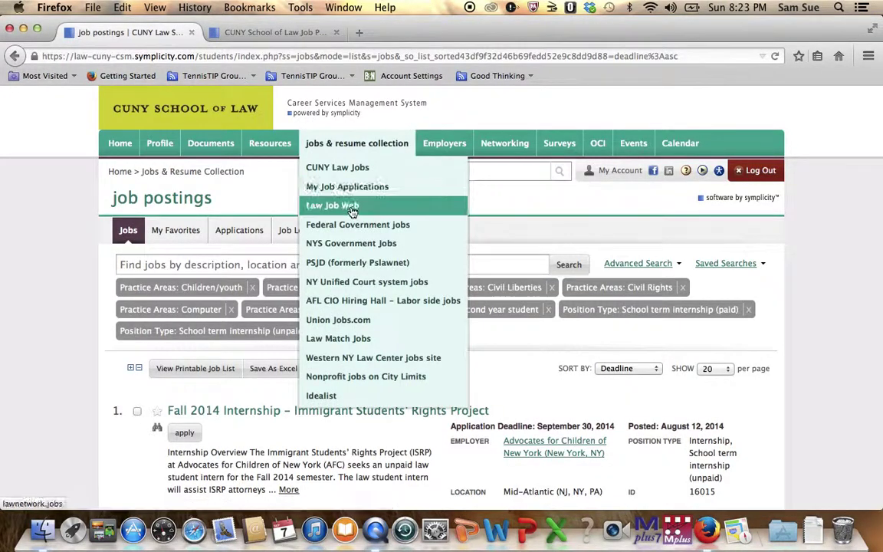
left_click(322, 395)
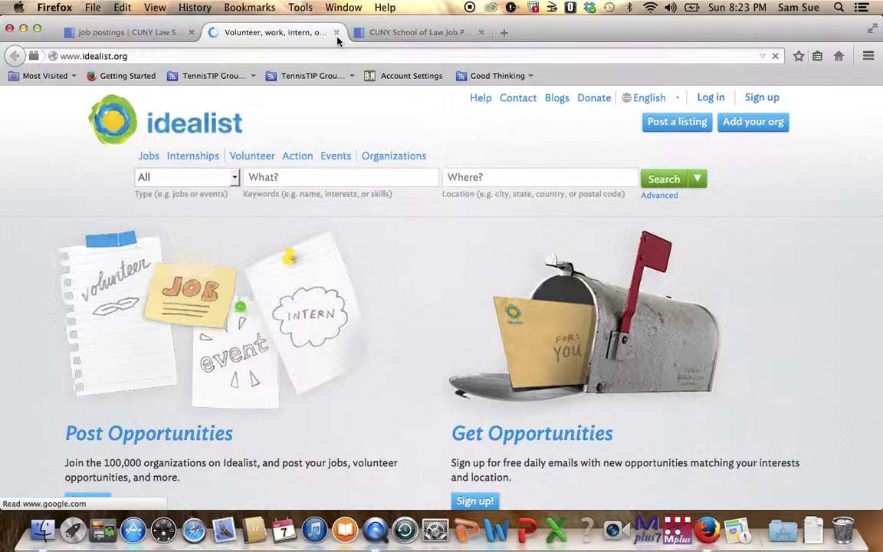
key("super+w")
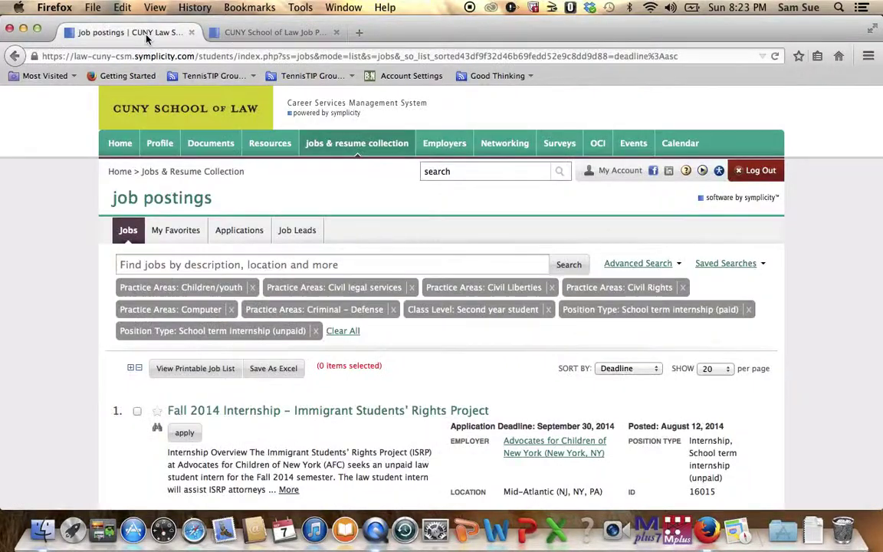
mouse_move(318, 118)
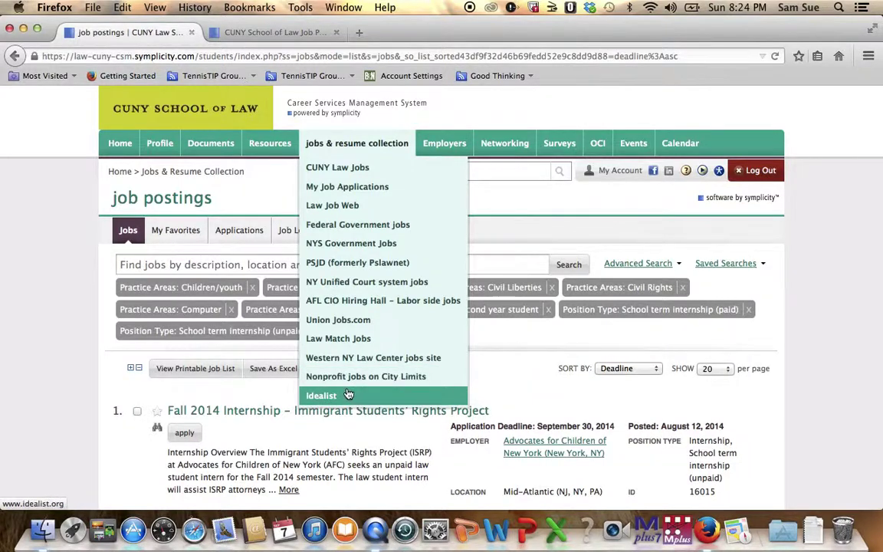
left_click(360, 262)
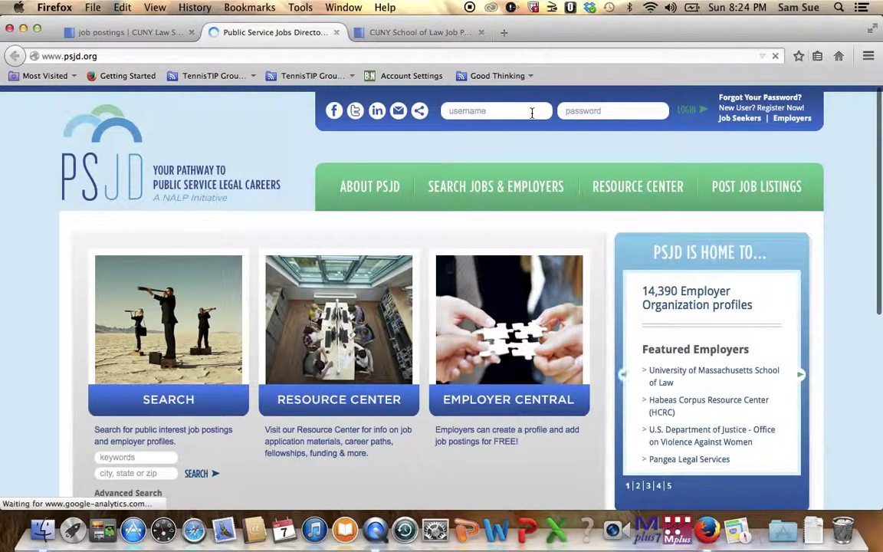
left_click(337, 32)
mouse_move(331, 156)
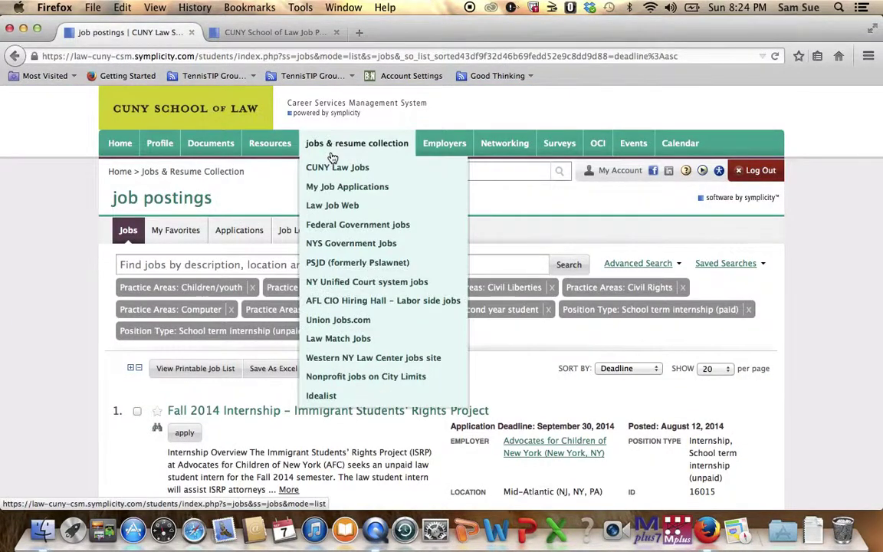